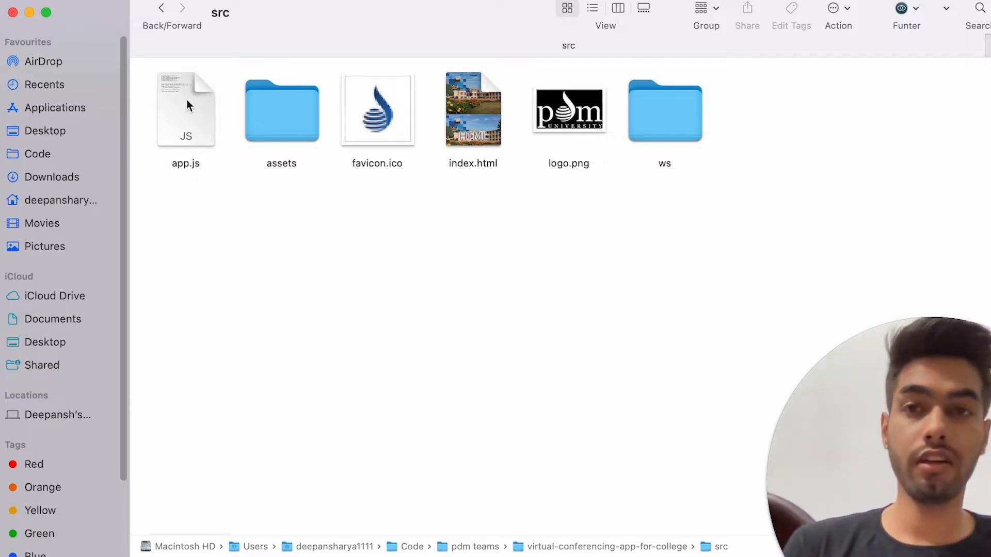
Return to the project folder and start the Node.js server with npm start in the virtual-conferencing-app-for-college terminal
click(159, 11)
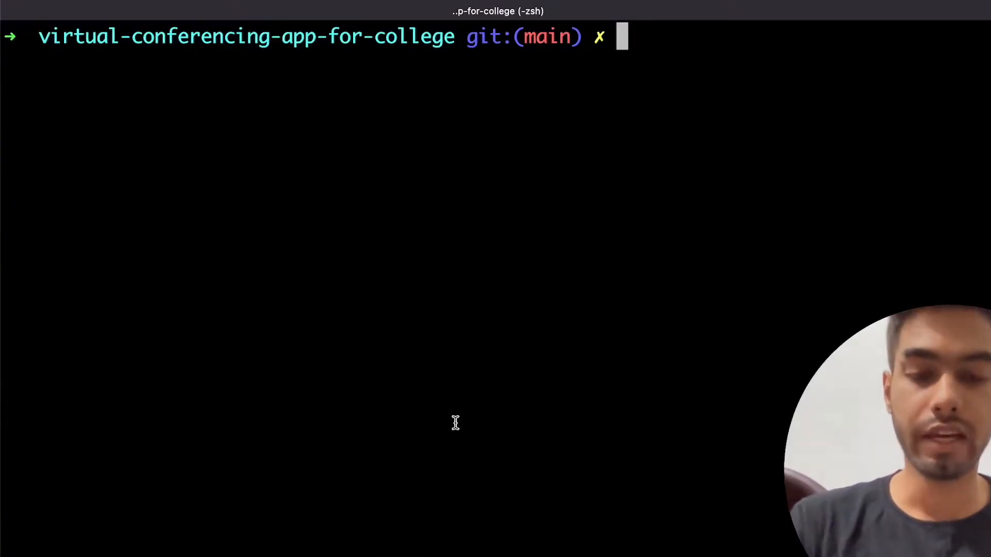
text(npm sta)
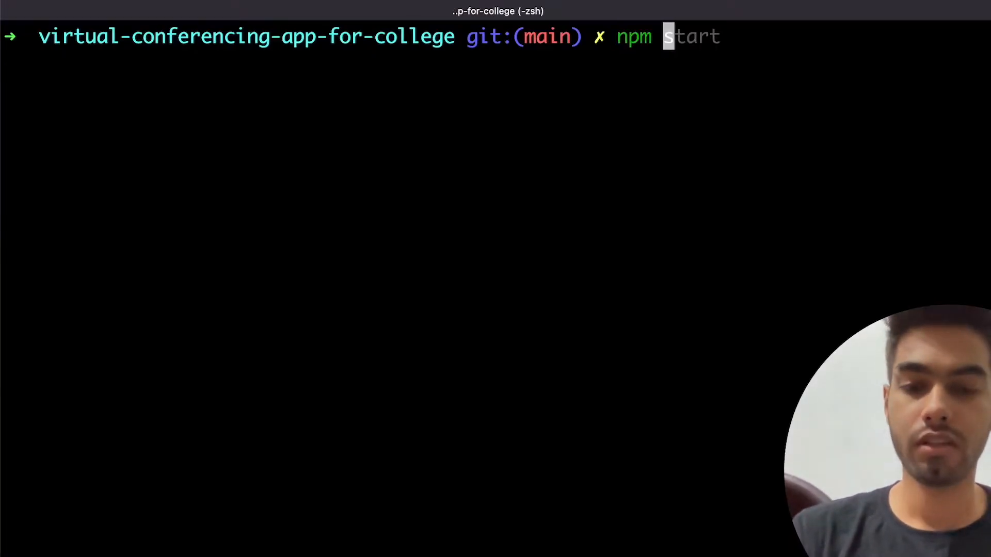
text(rt)
key(Return)
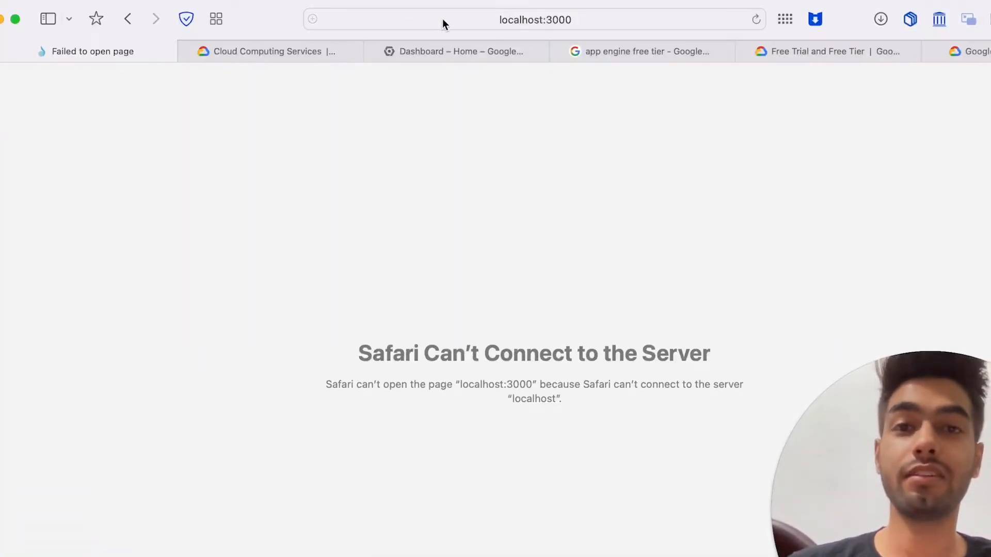
Switch to Safari and load localhost:3000 to check the locally running app
click(443, 20)
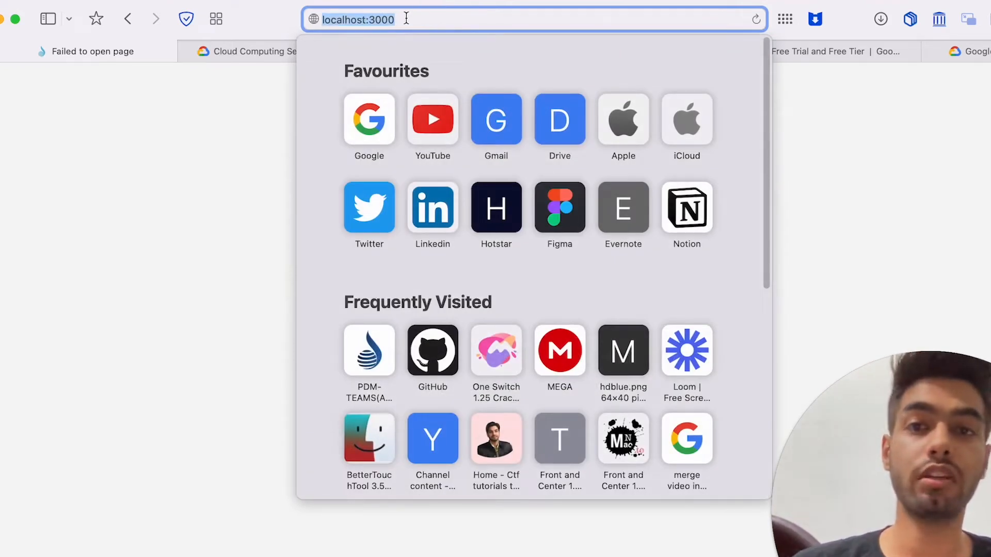
key(Return)
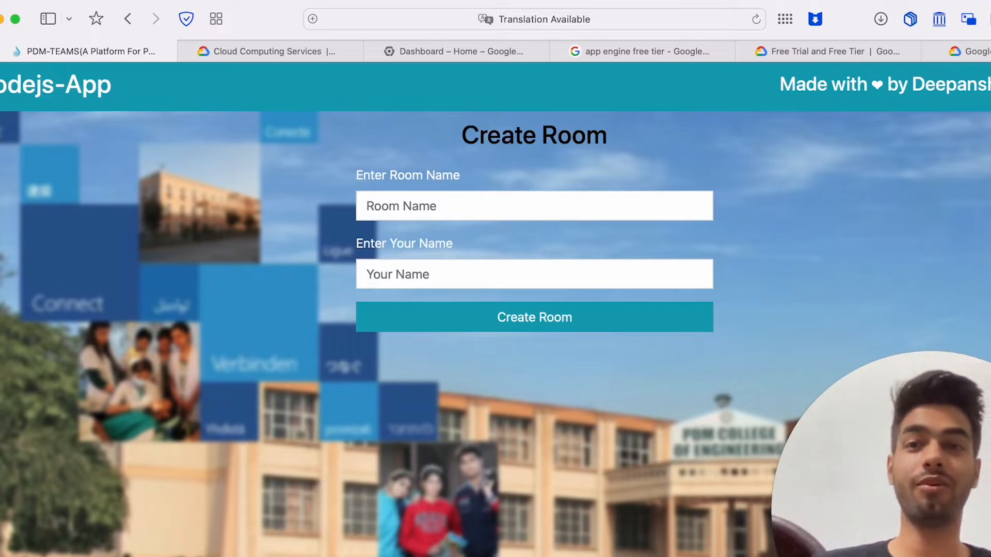
click(1, 20)
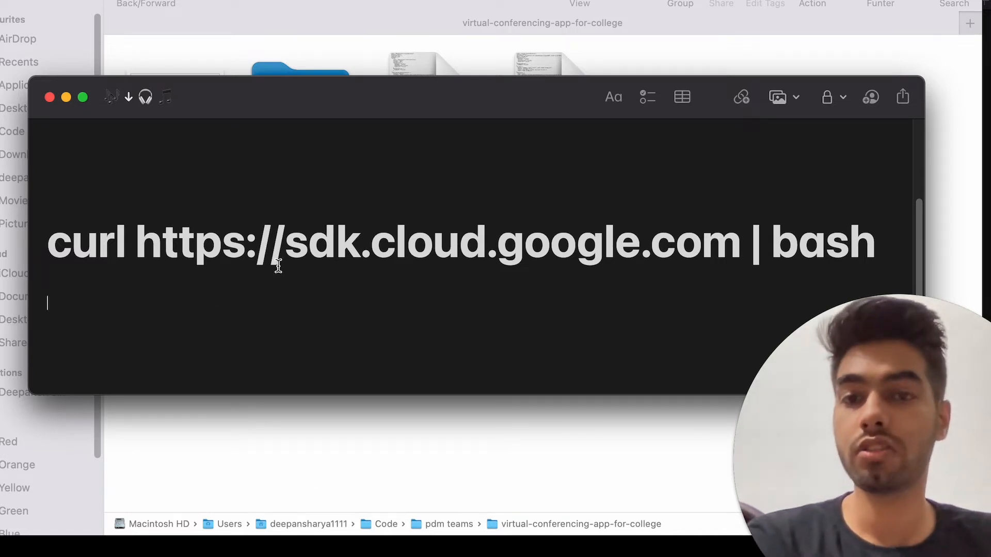
scroll(276, 265, down, 2)
scroll(185, 234, up, 2)
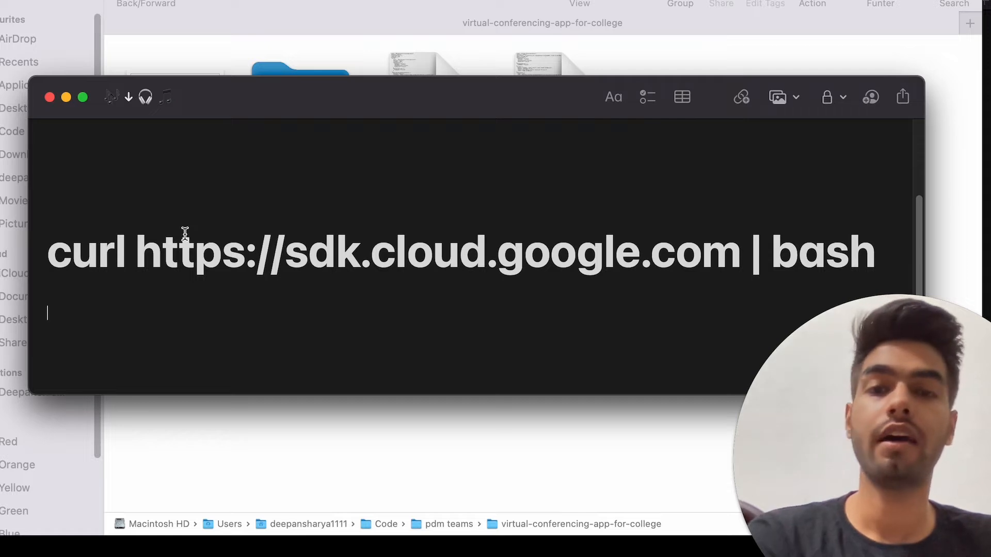
drag(48, 253, 874, 265)
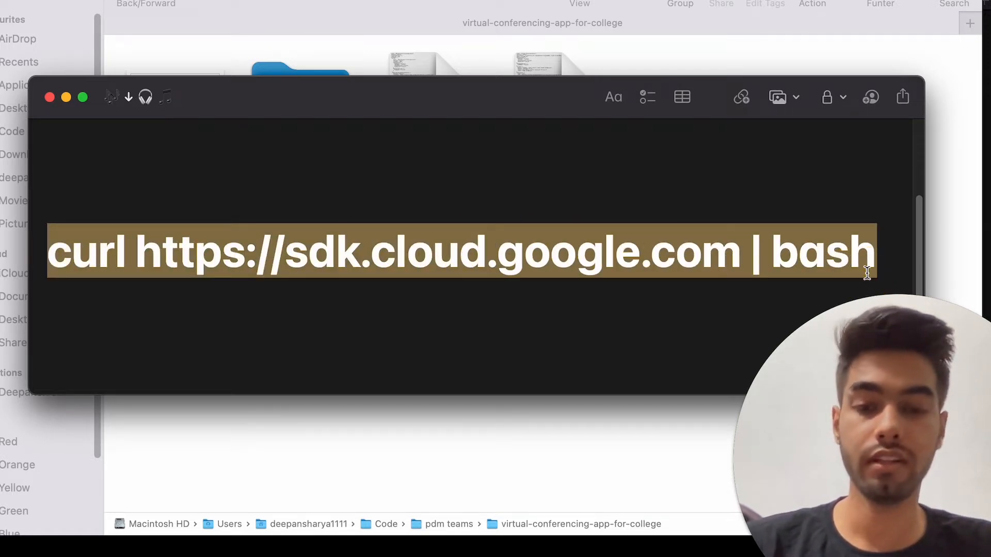
click(620, 548)
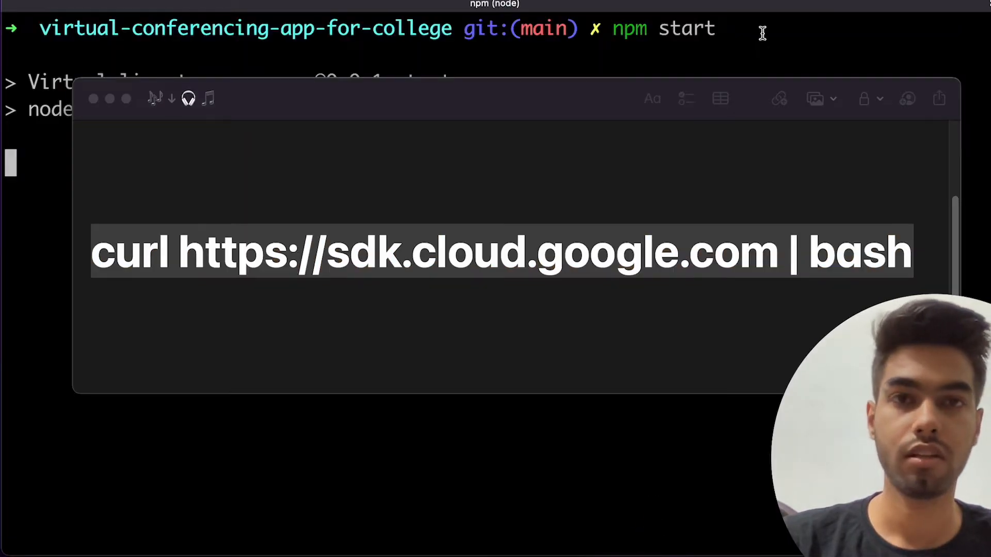
click(110, 98)
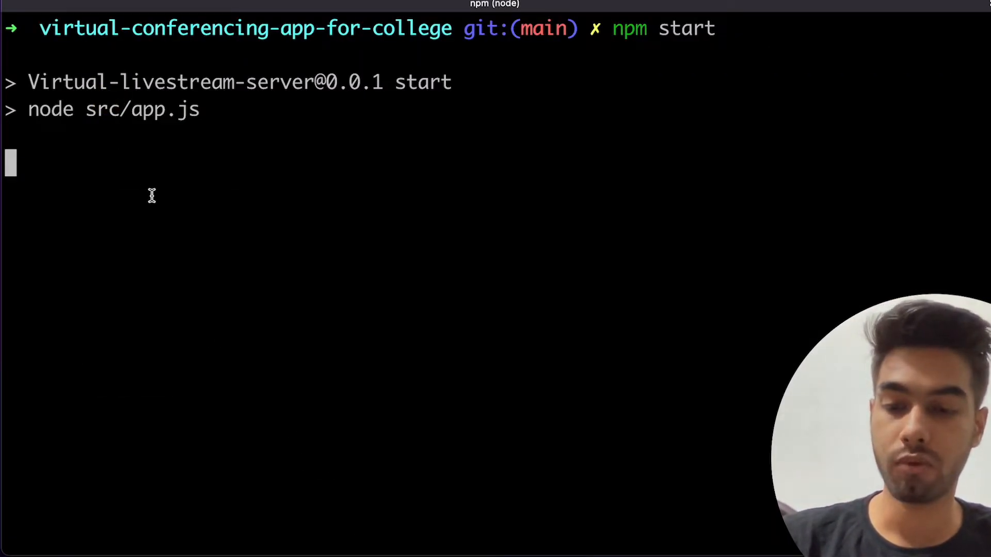
key(ctrl+c)
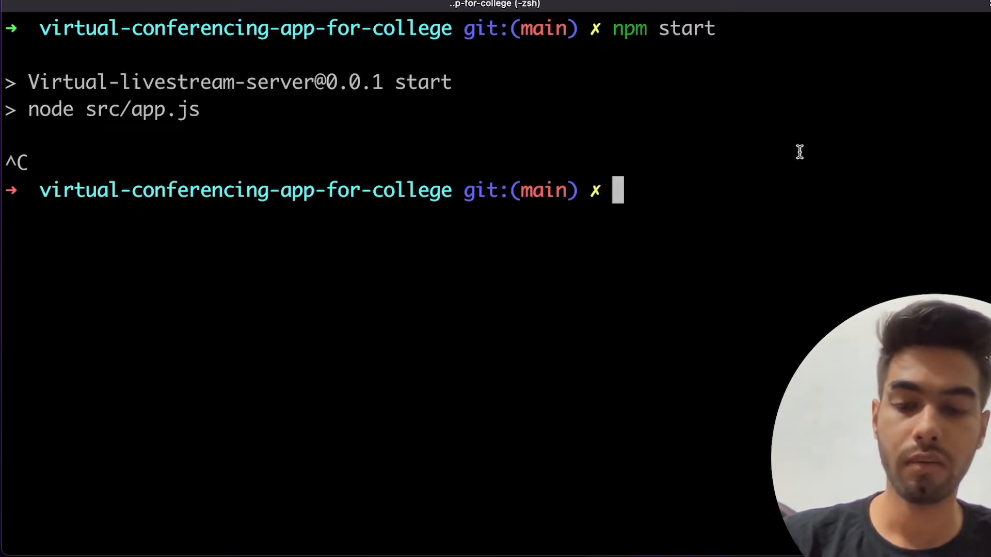
key(super+v)
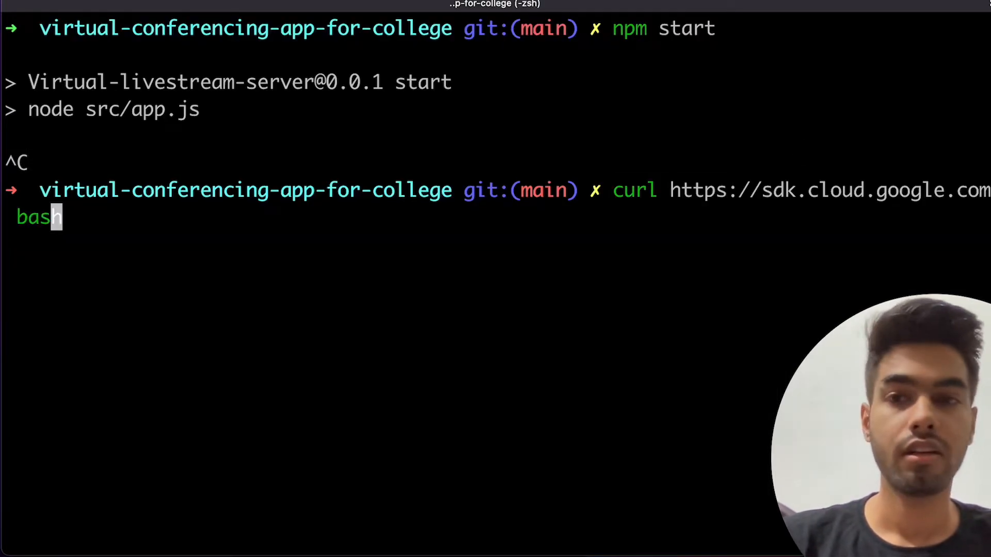
key(Return)
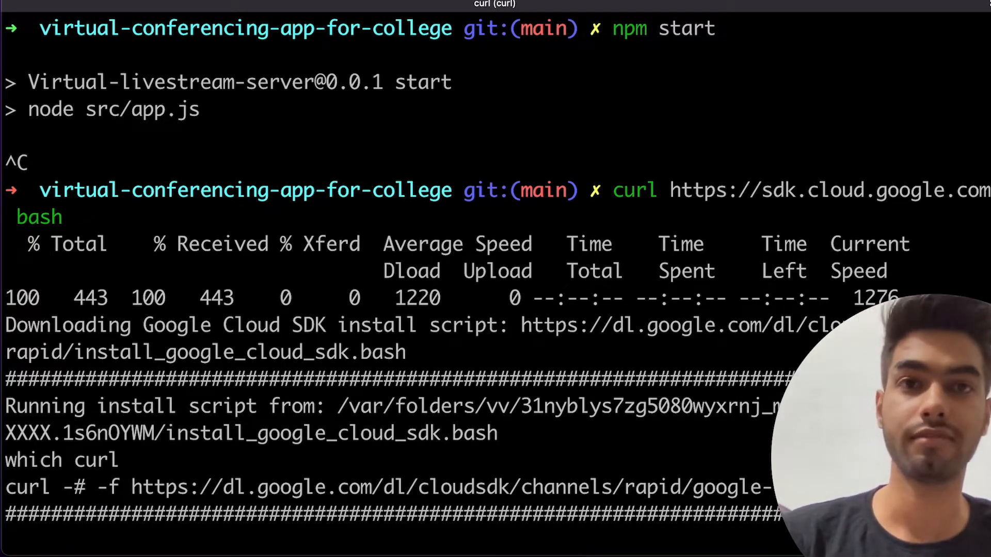
Accept the default installation directory and agree to remove the existing google-cloud-sdk folder before installing
key(Return)
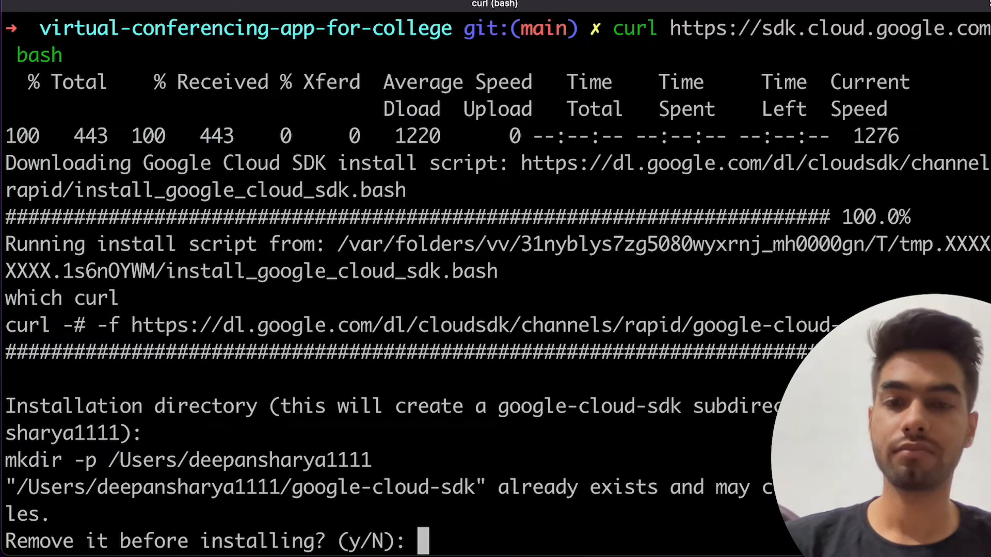
text(y)
key(Return)
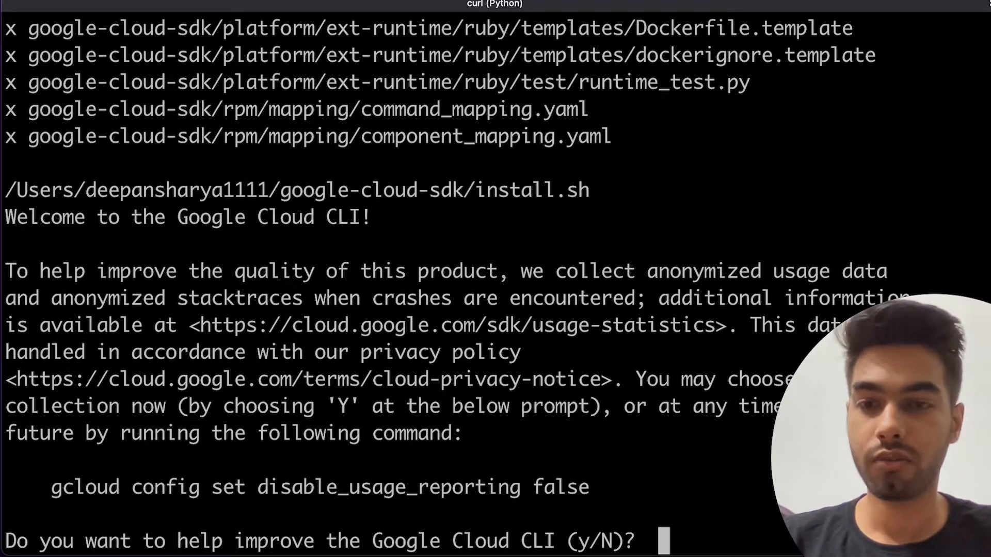
Decline helping improve the Google Cloud CLI and decline modifying the profile to update $PATH
text(n)
key(Return)
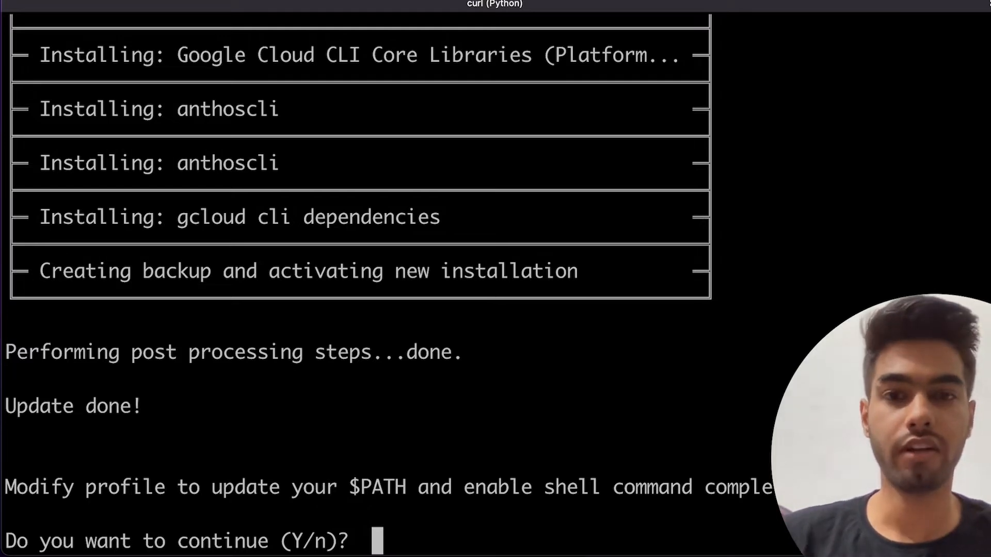
text(n)
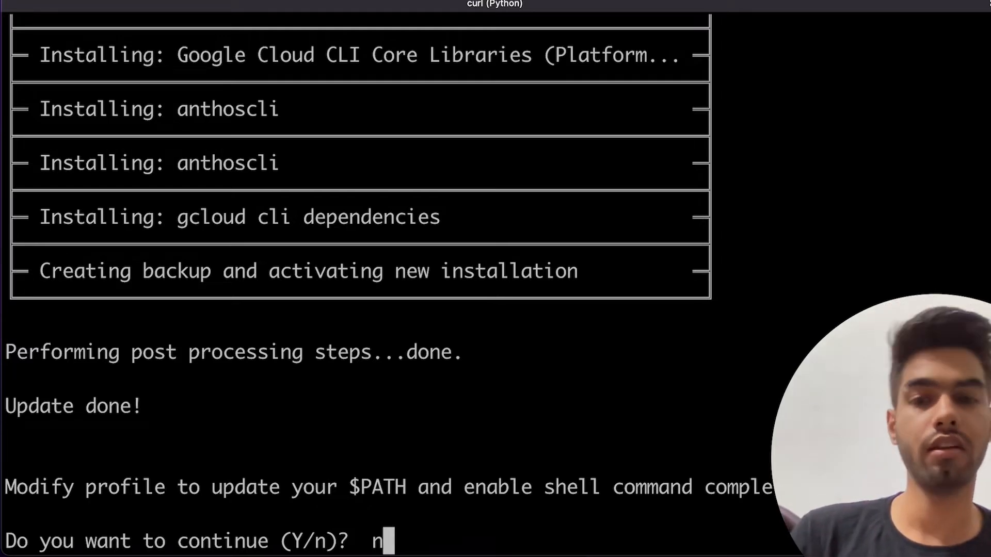
key(Return)
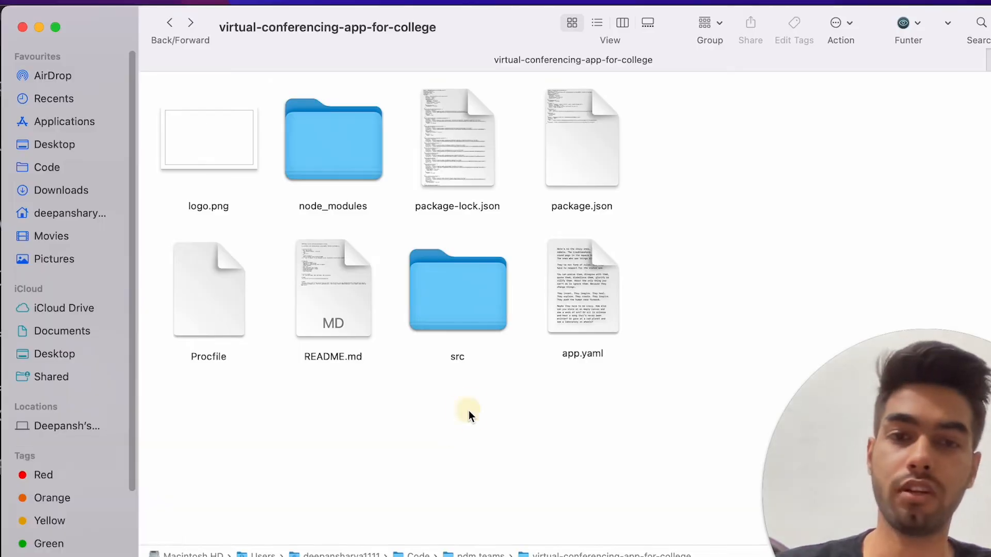
Open app.yaml from the project folder and review its runtime, env and instance_class settings
double_click(598, 312)
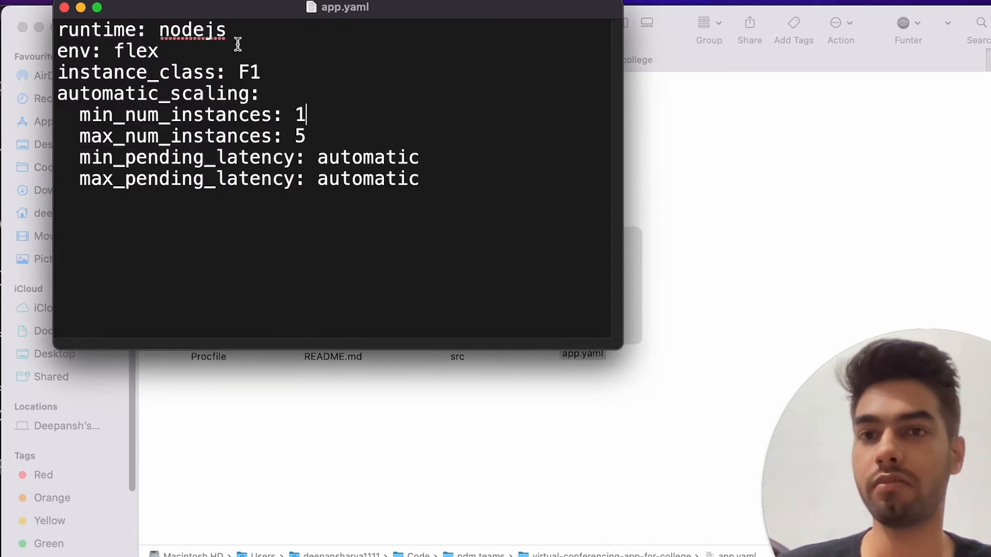
drag(155, 50, 14, 43)
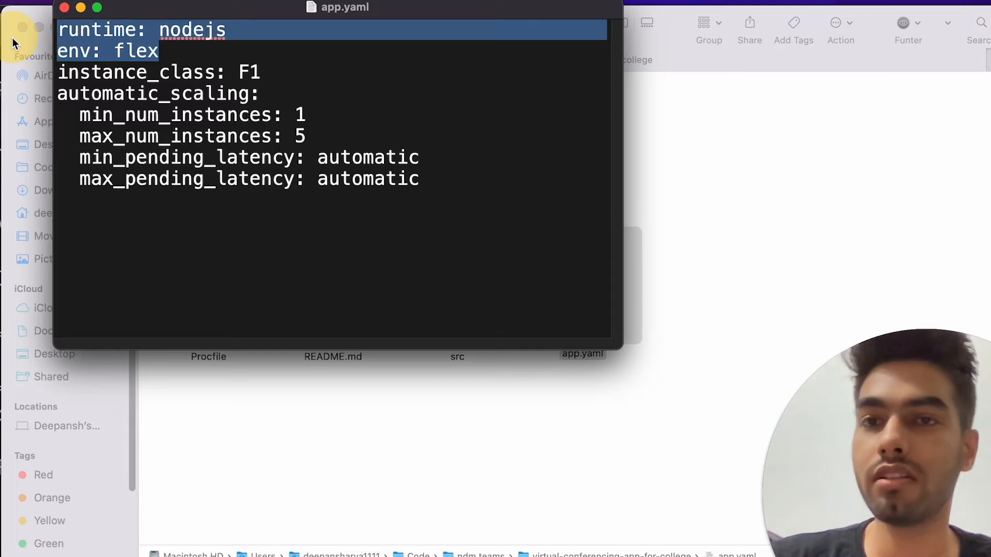
click(387, 98)
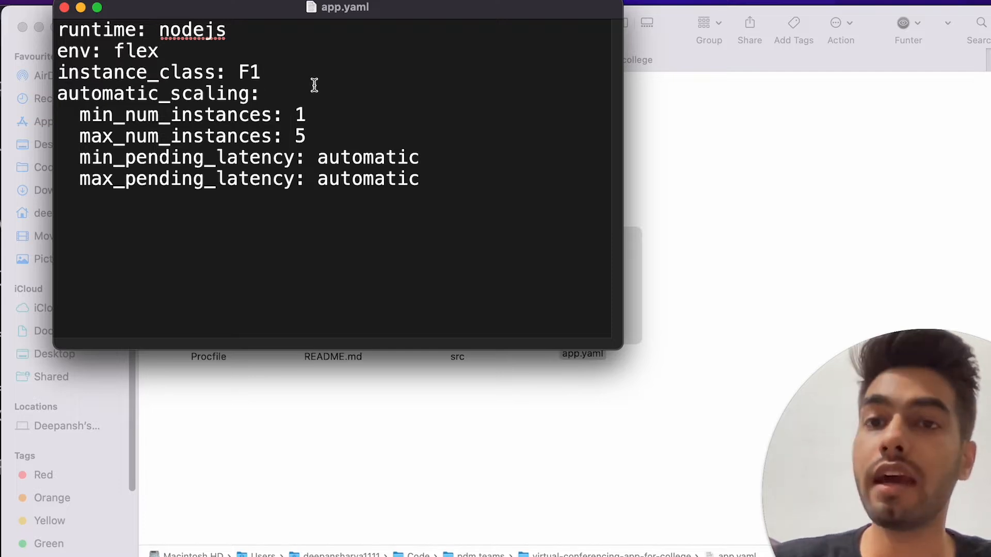
drag(59, 73, 270, 78)
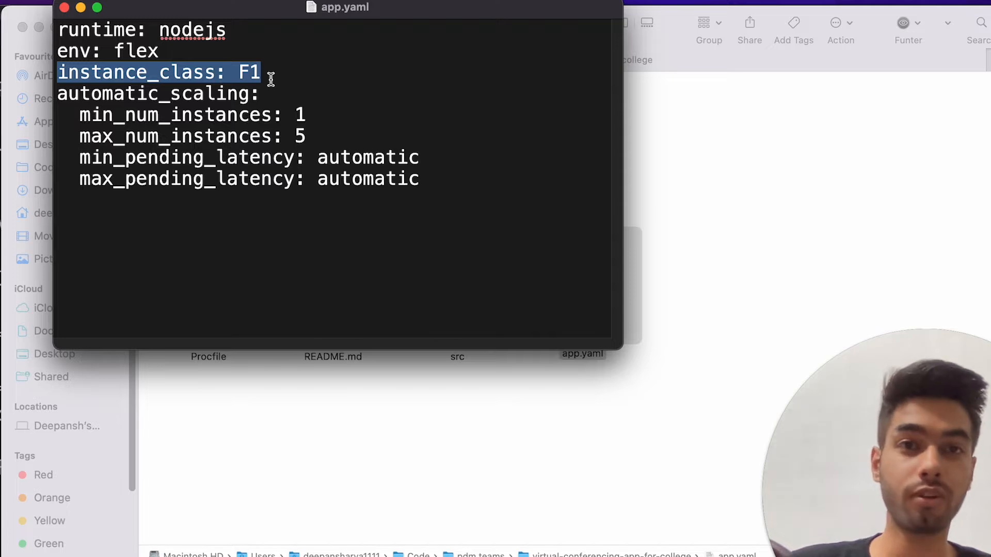
click(268, 70)
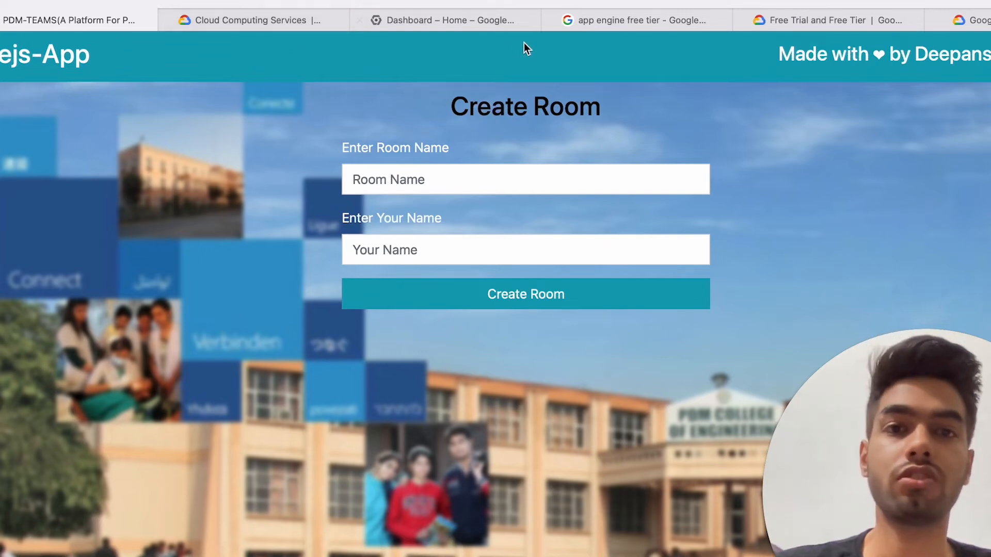
Examine the Google Cloud free tier offers in the browser, including the App Engine entry under Free Tier usage limits
click(639, 17)
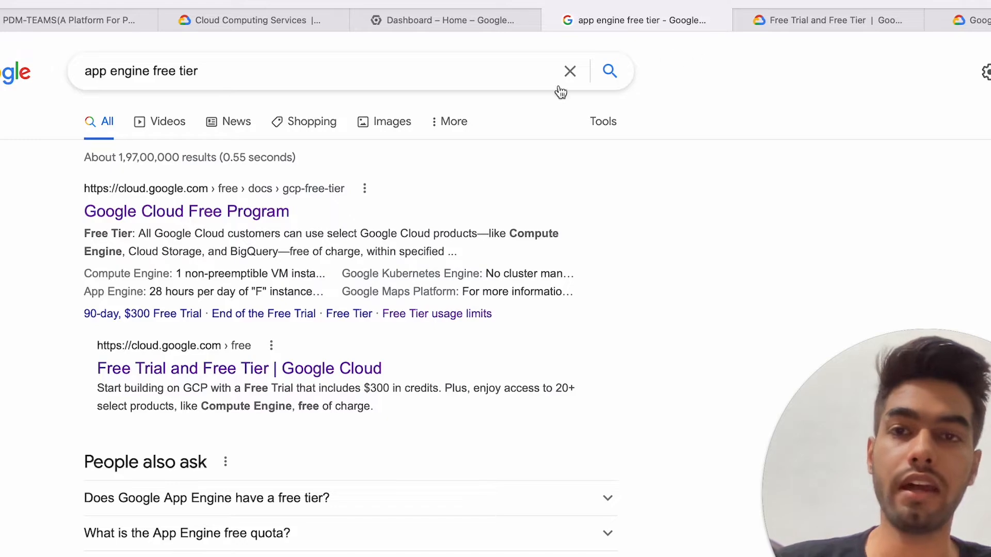
click(844, 18)
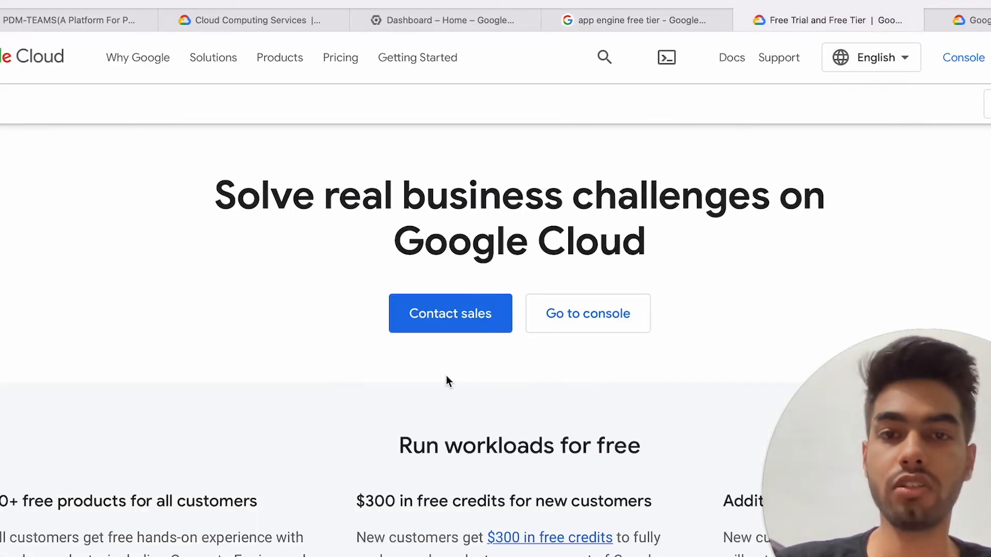
scroll(449, 380, down, 10)
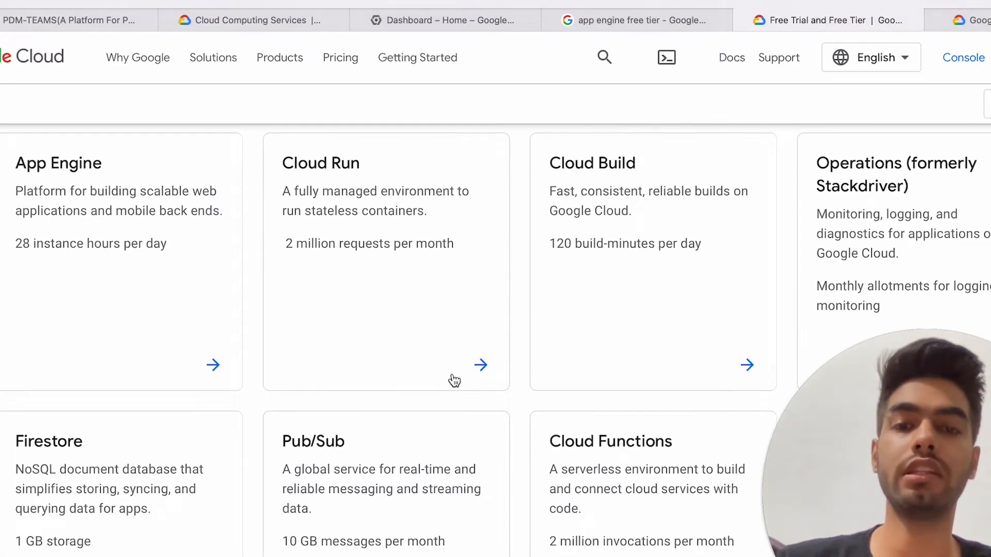
scroll(454, 380, down, 6)
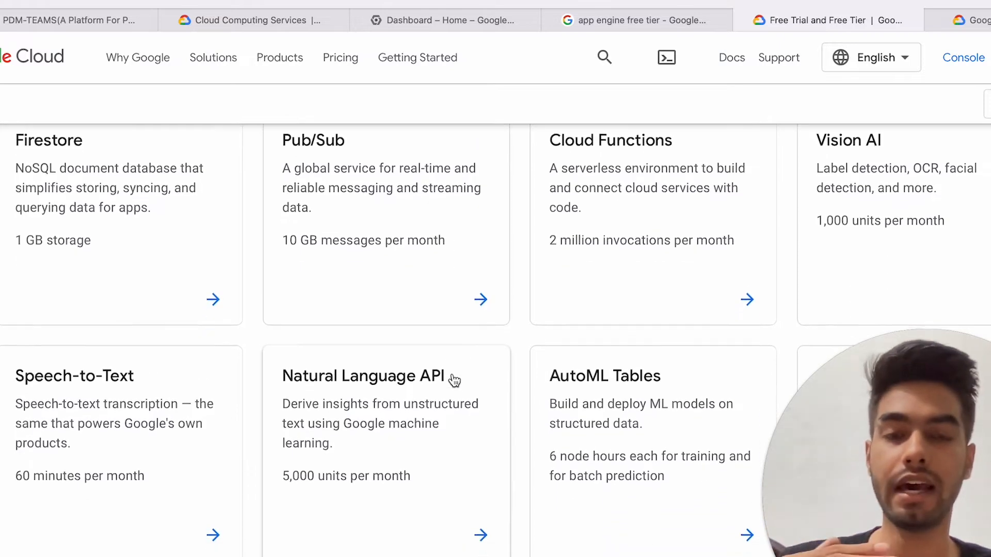
scroll(454, 380, down, 1)
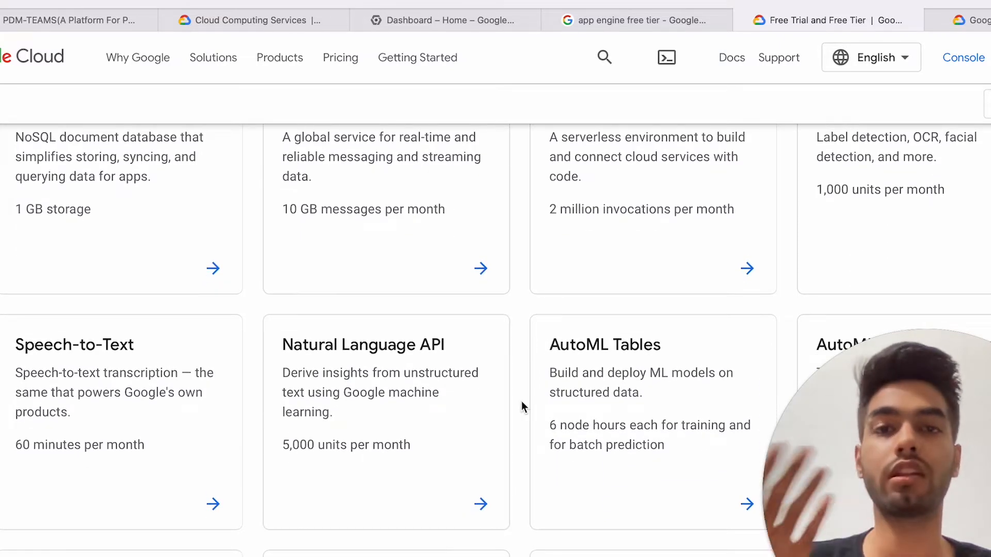
scroll(538, 460, up, 2)
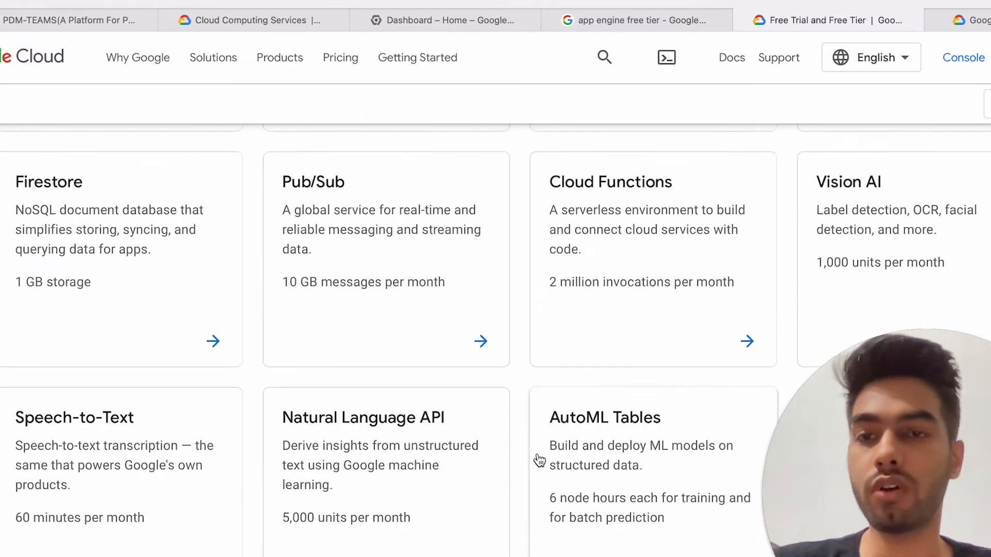
scroll(539, 460, up, 10)
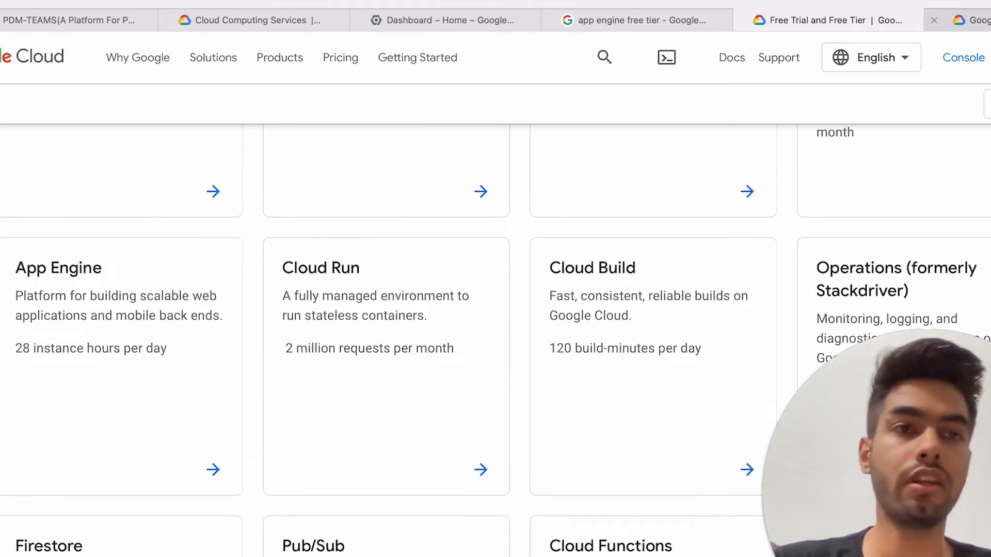
click(980, 20)
scroll(632, 329, down, 1)
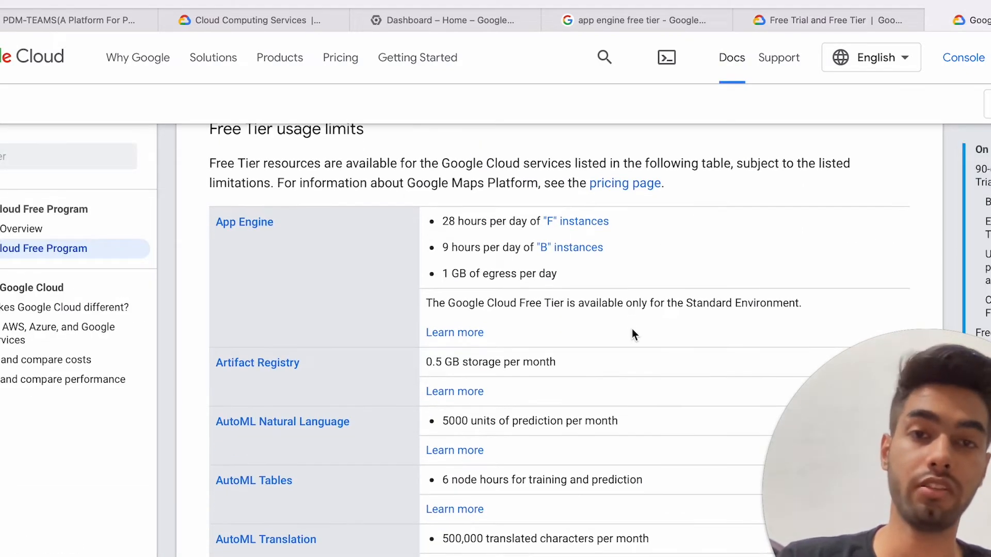
scroll(632, 334, up, 1)
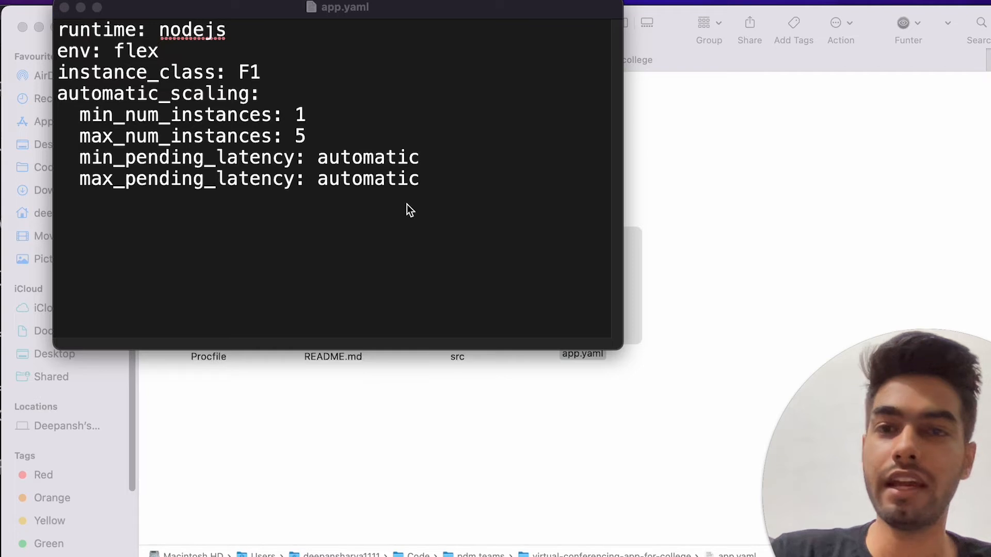
Return to app.yaml and review the instance class and the minimum and maximum instance counts under automatic_scaling
click(253, 71)
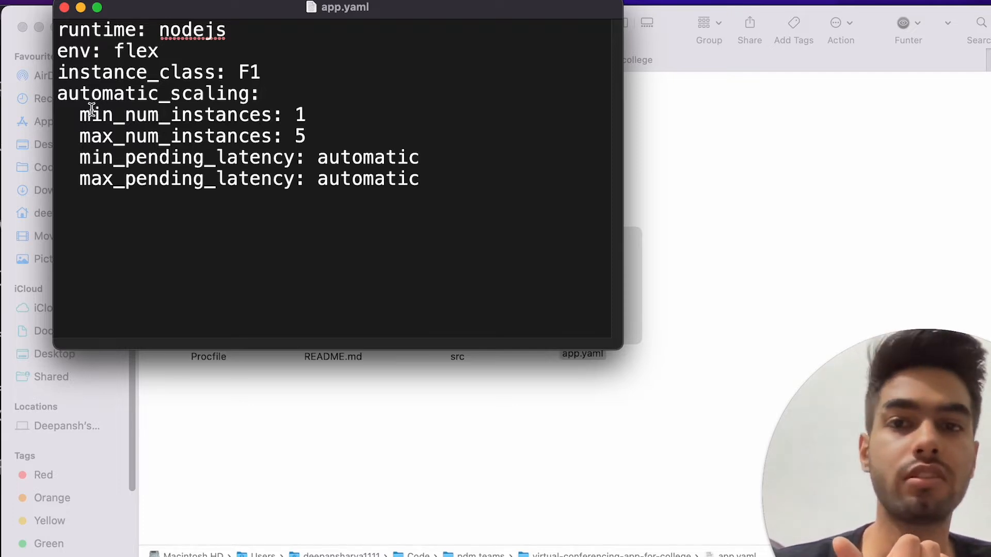
click(304, 110)
click(307, 135)
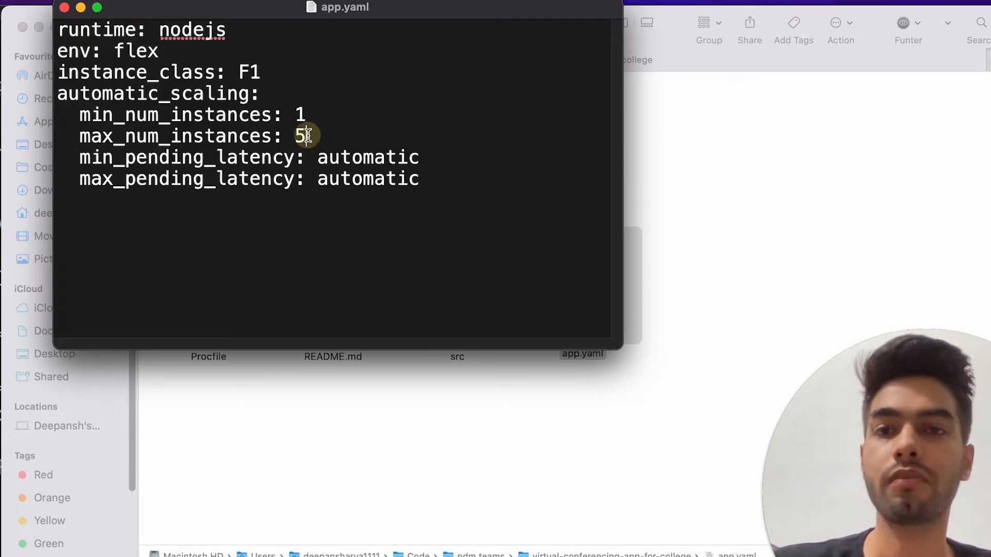
click(307, 135)
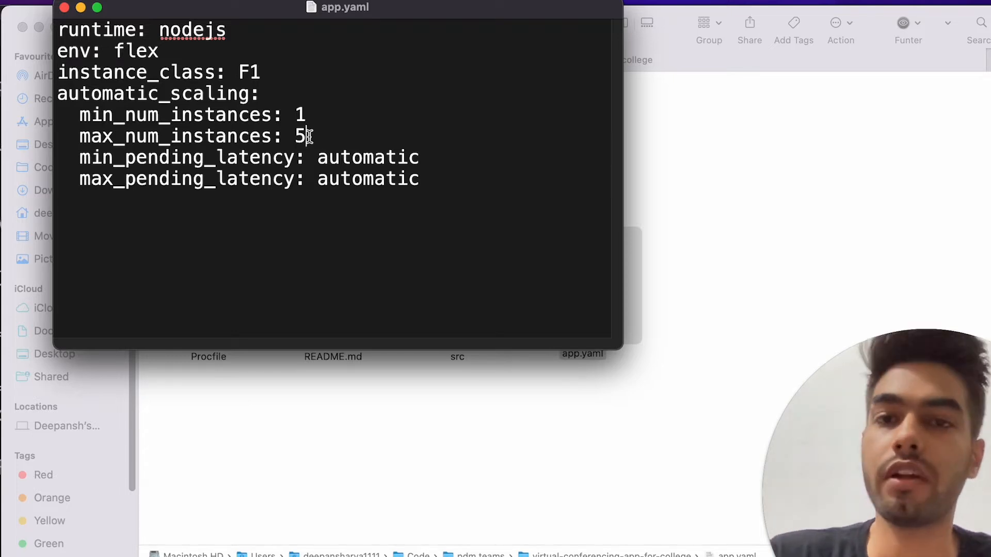
Put the app.yaml window away and open app.js from the project's src folder
click(80, 8)
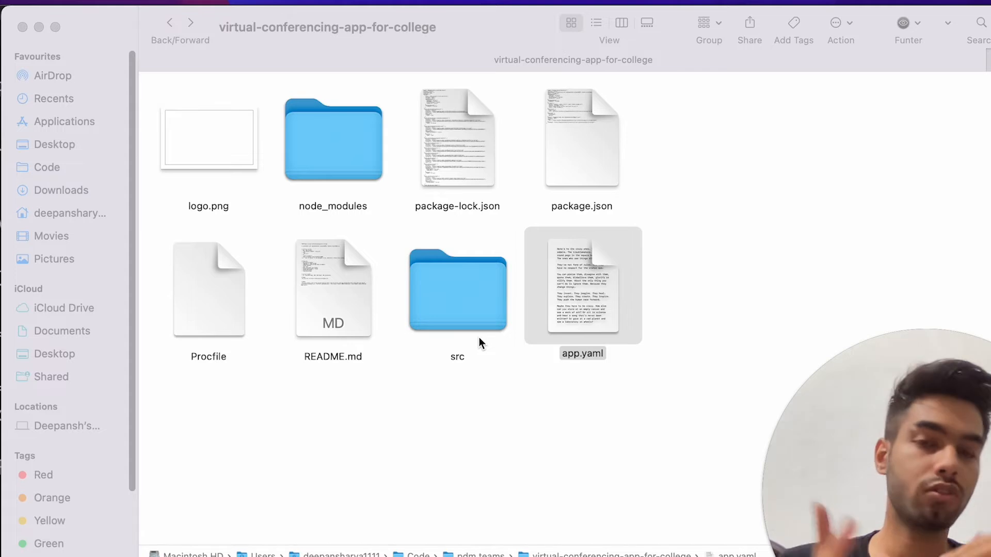
double_click(472, 302)
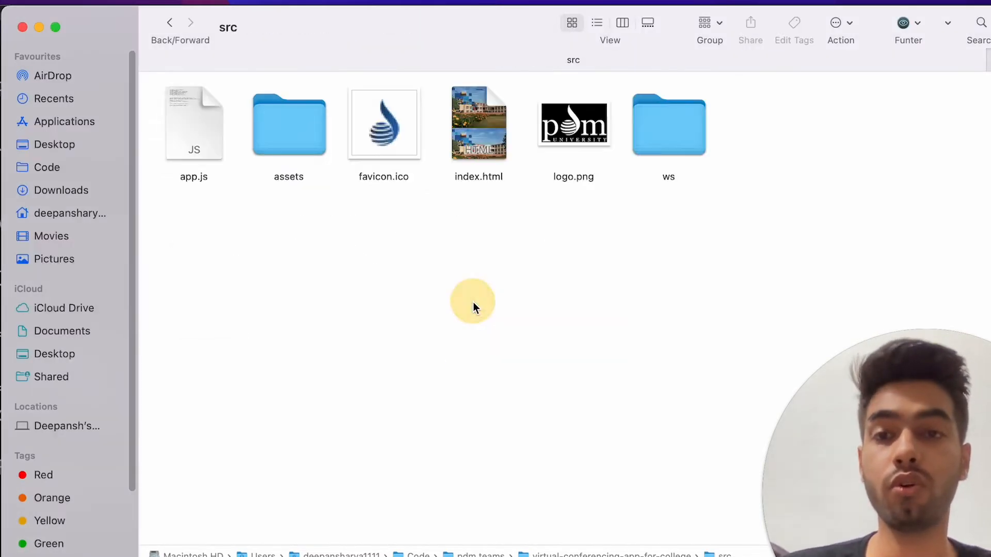
click(198, 134)
double_click(199, 134)
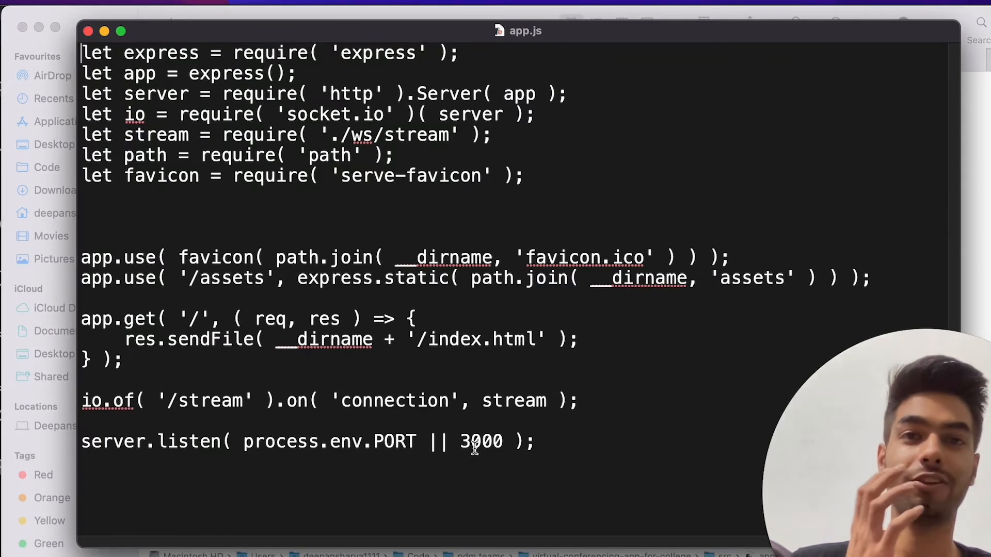
Change the fallback port in the server.listen call to 8080, then save and close app.js
drag(503, 442, 461, 442)
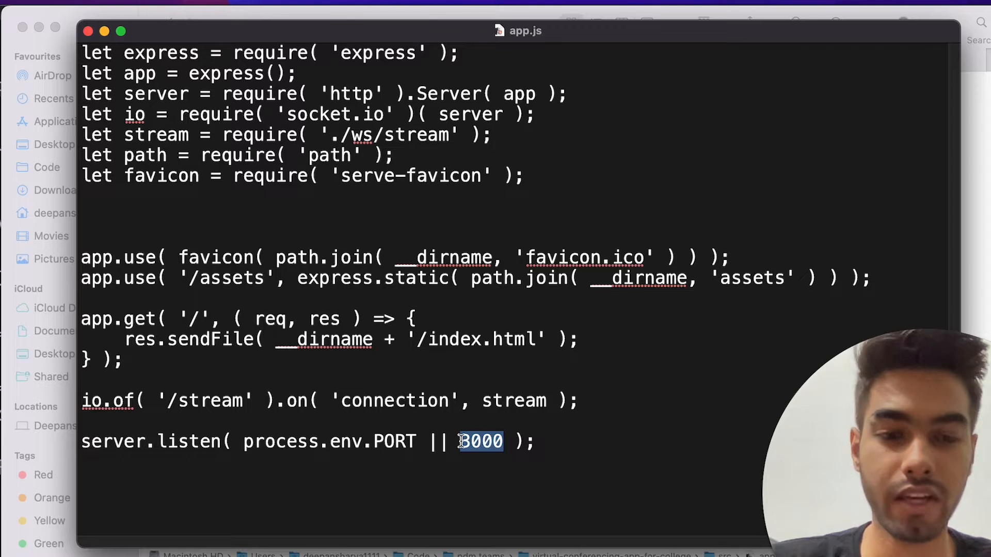
text(8080)
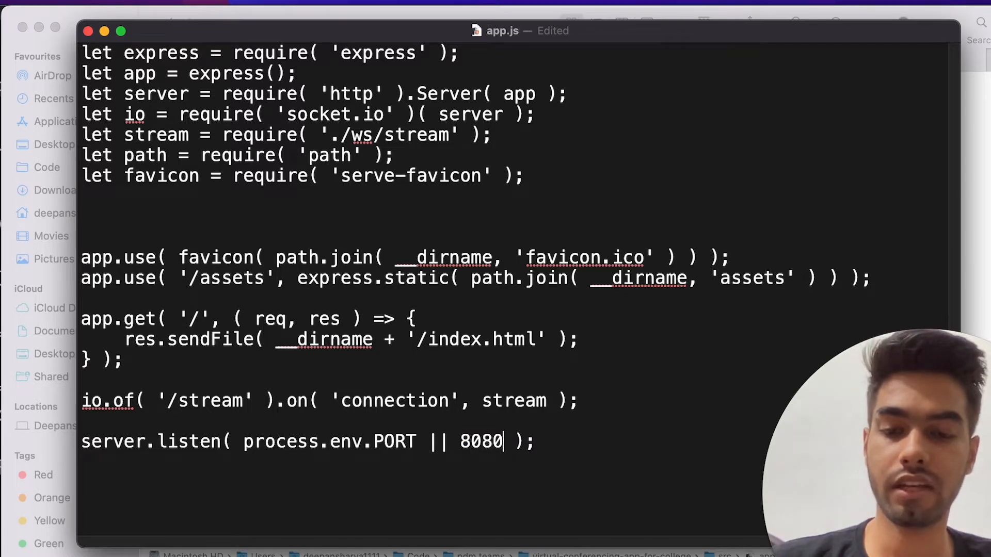
key(super+s)
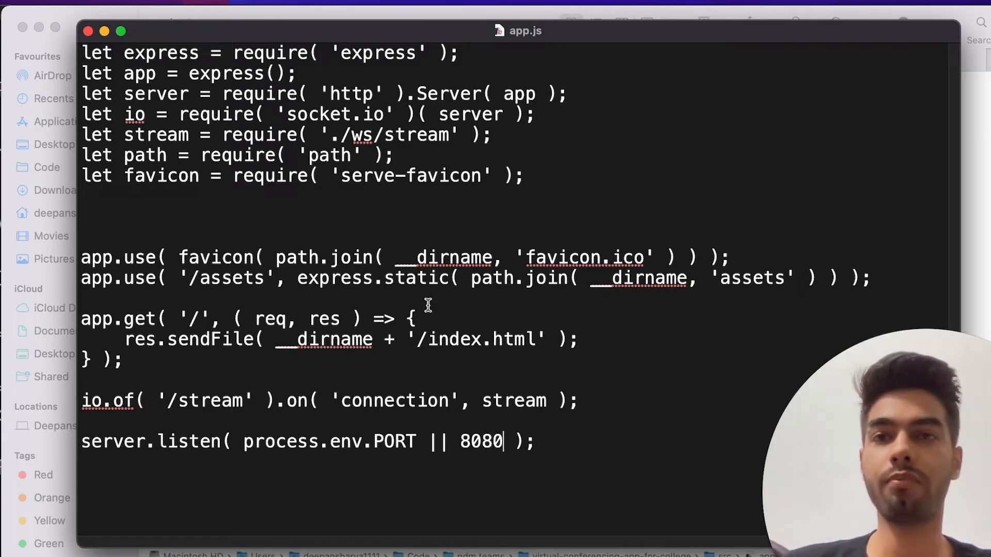
click(88, 31)
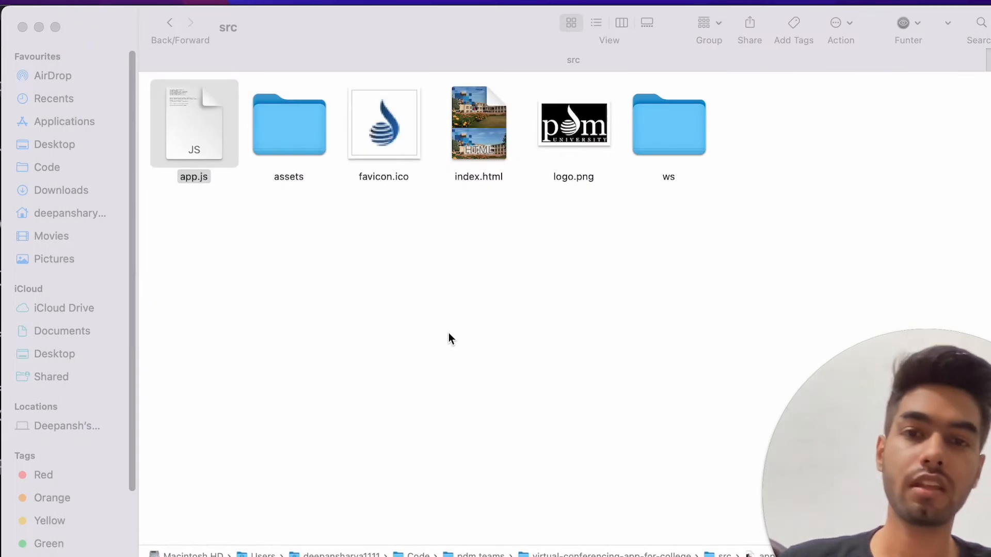
click(449, 338)
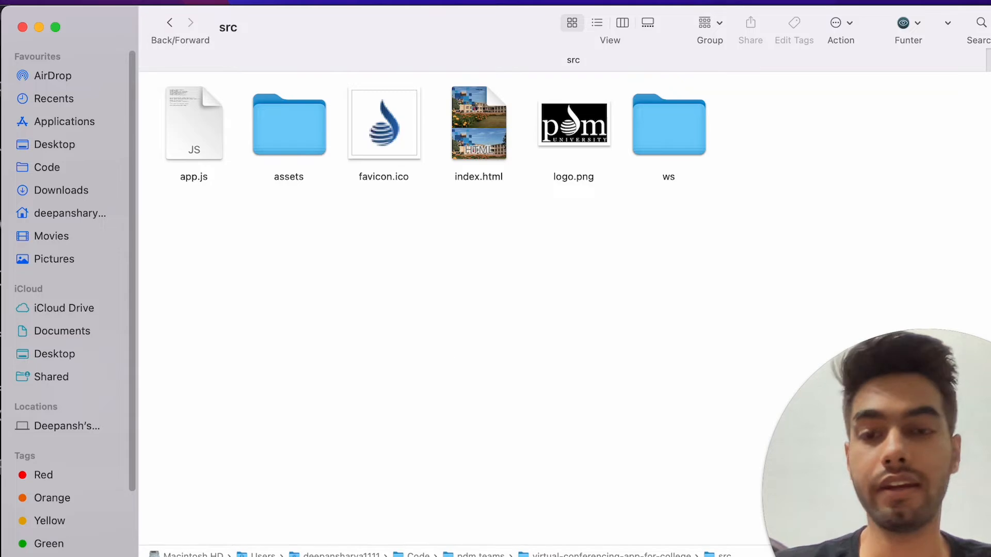
Switch to Safari and bring up the Google Cloud console dashboard that asks for a project, closing the extra console page
mouse_move(265, 546)
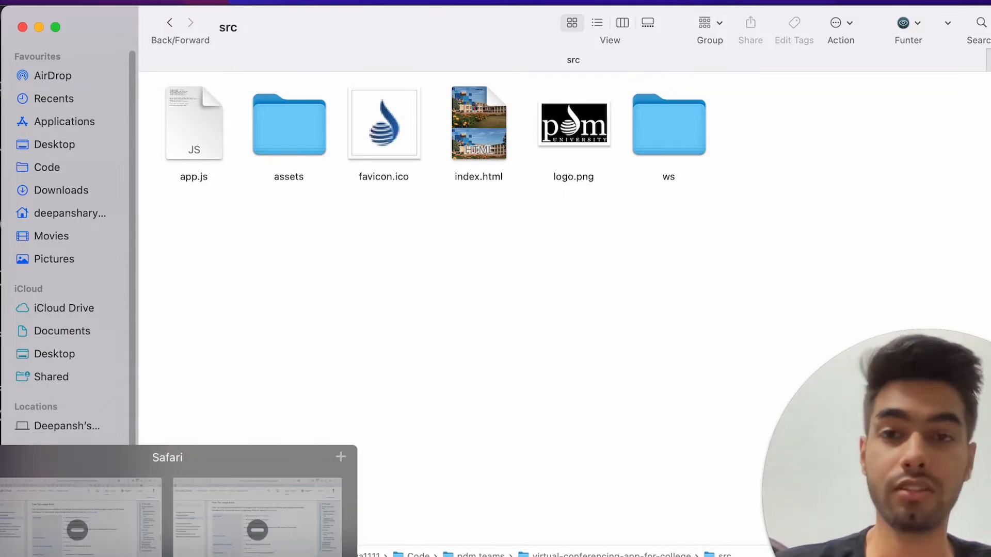
click(264, 546)
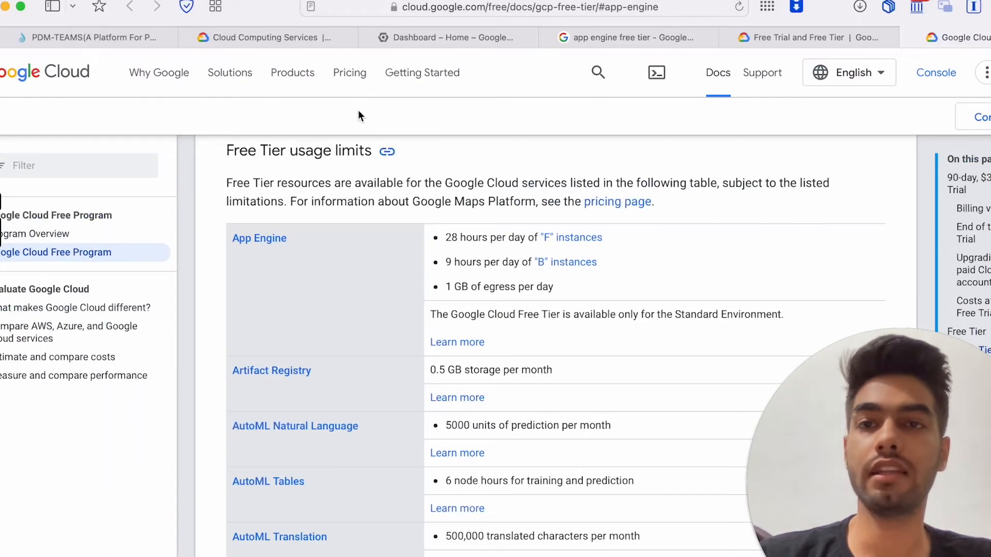
click(286, 39)
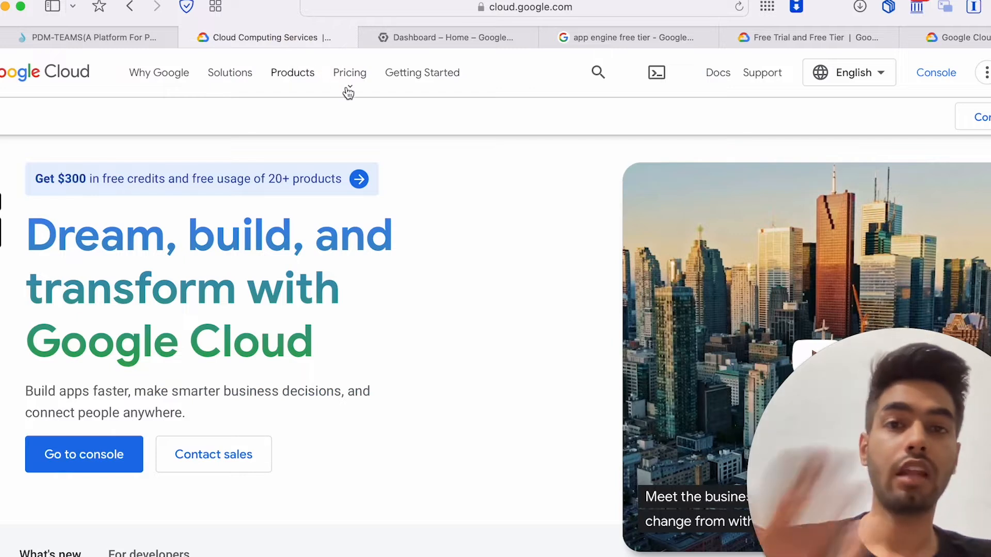
click(116, 464)
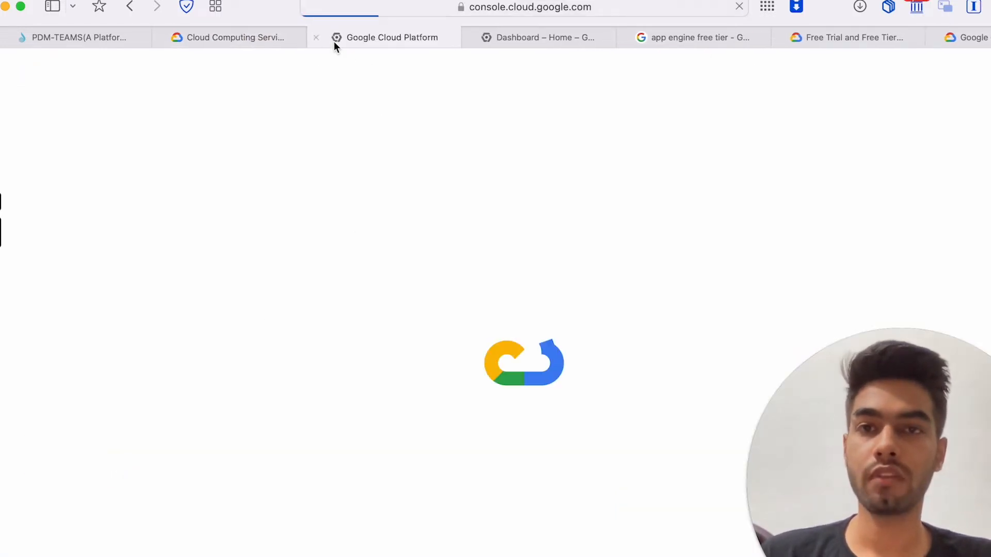
click(321, 36)
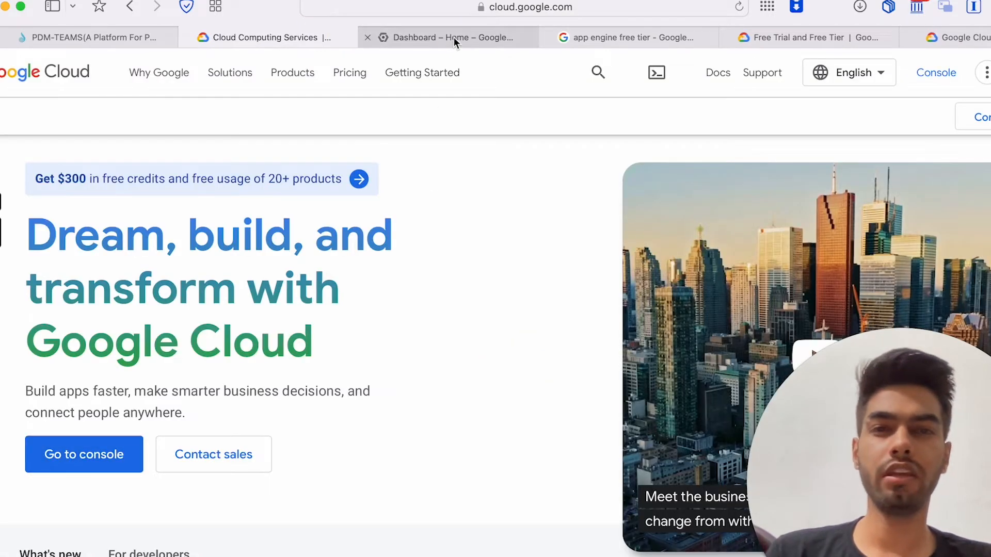
click(454, 37)
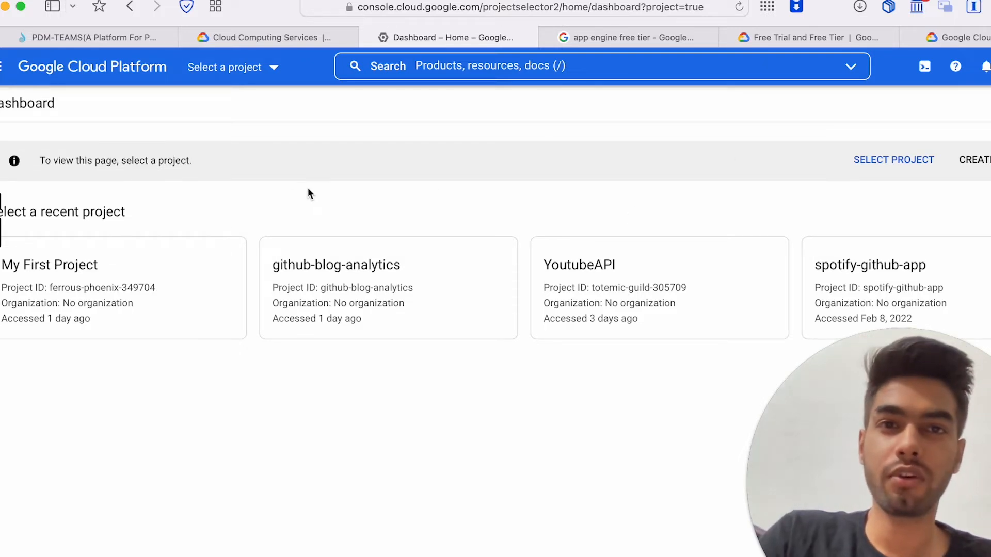
Open the form for creating a new project and review its notice about the remaining project quota
click(973, 163)
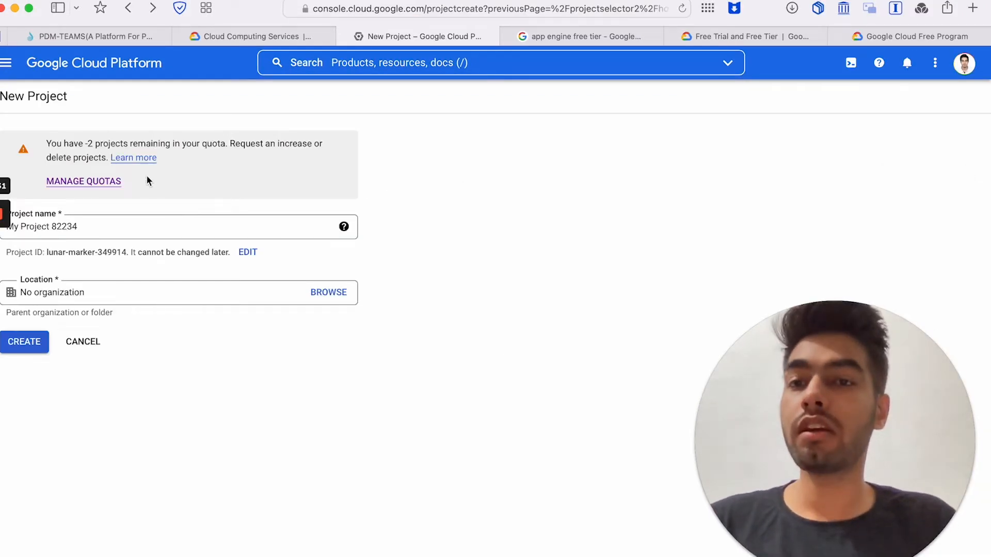
drag(48, 144, 228, 144)
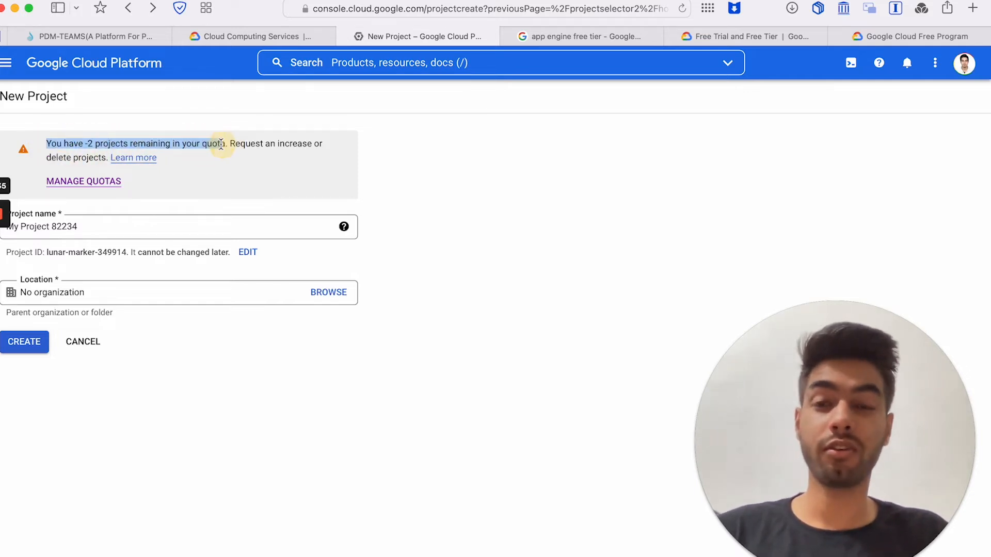
click(243, 144)
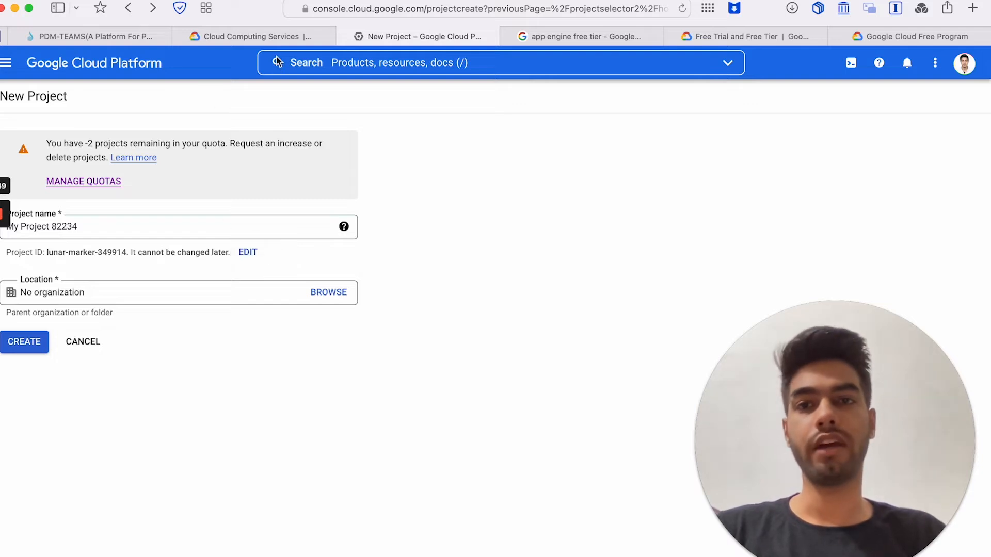
Open the console from the Google Cloud home page and switch to the My First Project with ID graphite-wave-349704
click(274, 36)
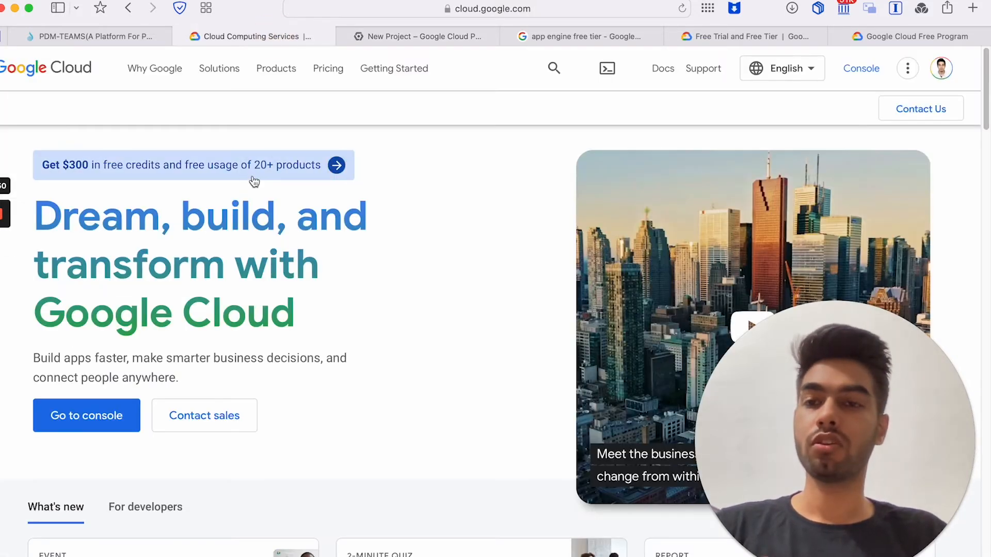
click(110, 411)
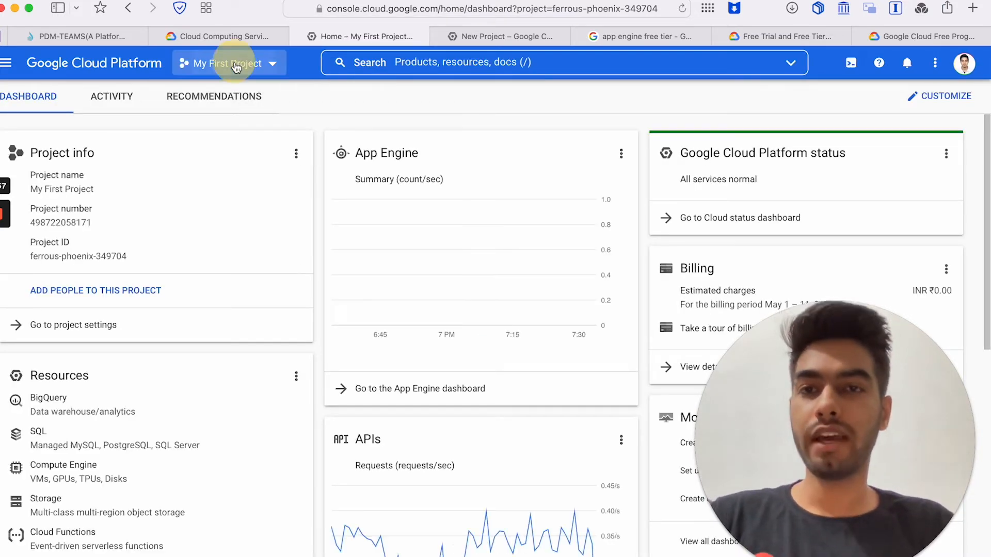
click(235, 65)
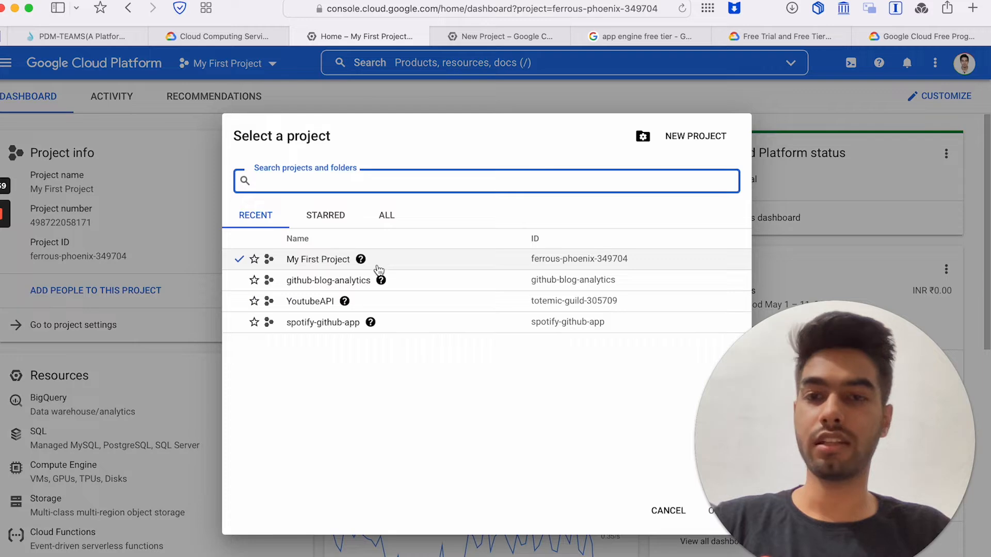
click(385, 216)
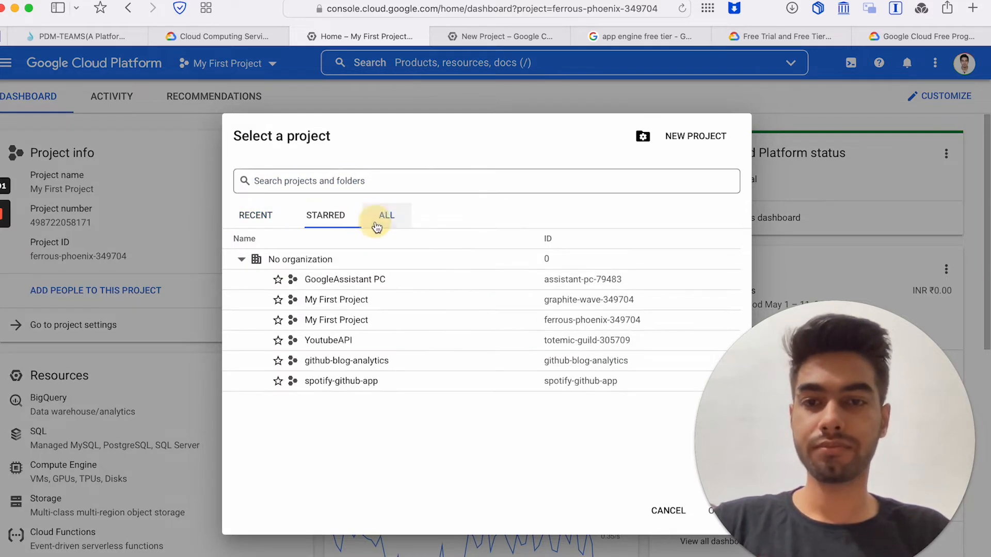
click(342, 299)
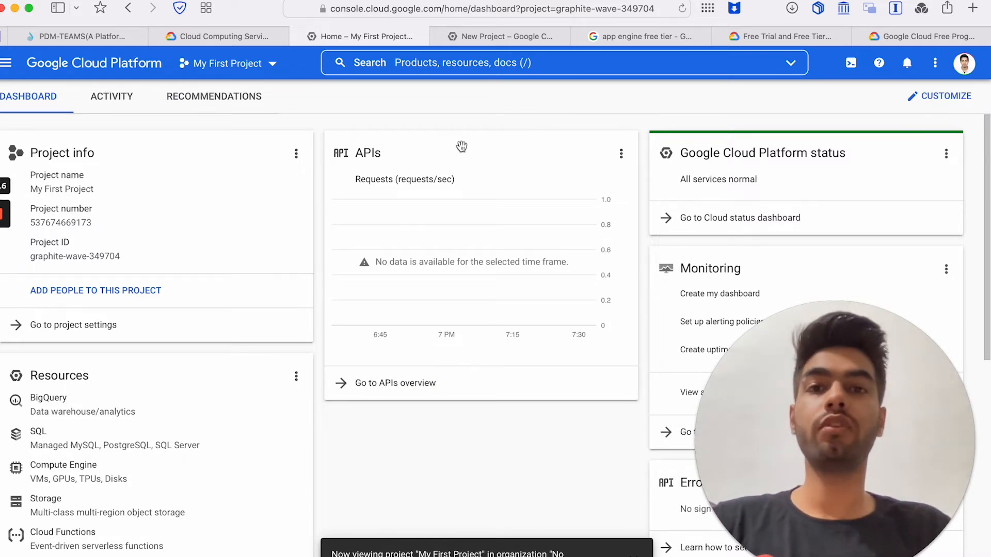
Search the console for "billing" and open the Billing page for the selected project
click(467, 64)
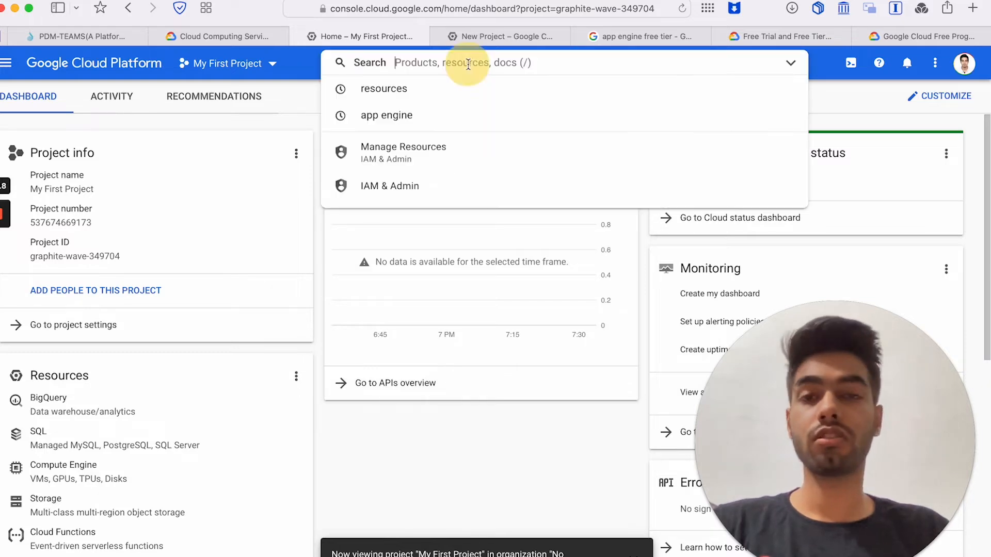
text(billing)
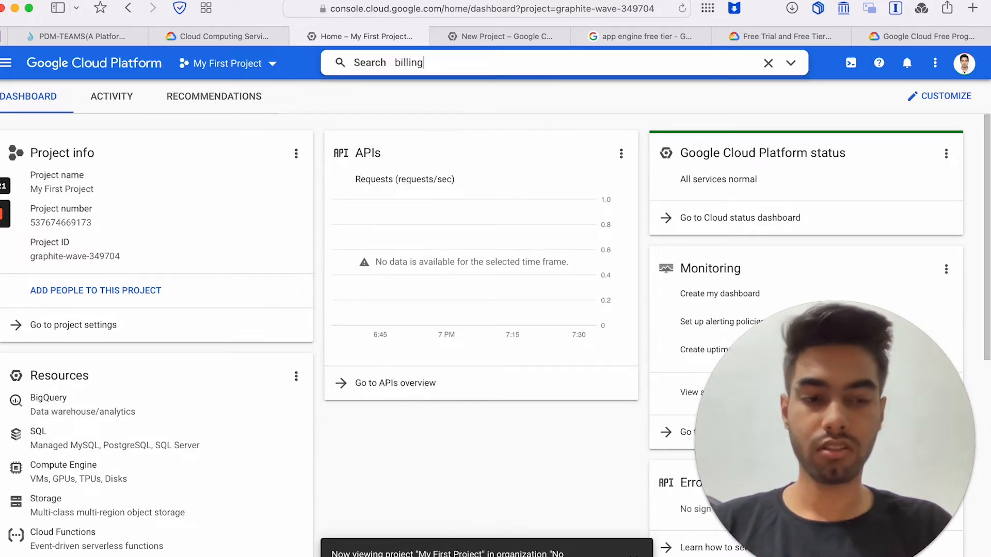
key(Return)
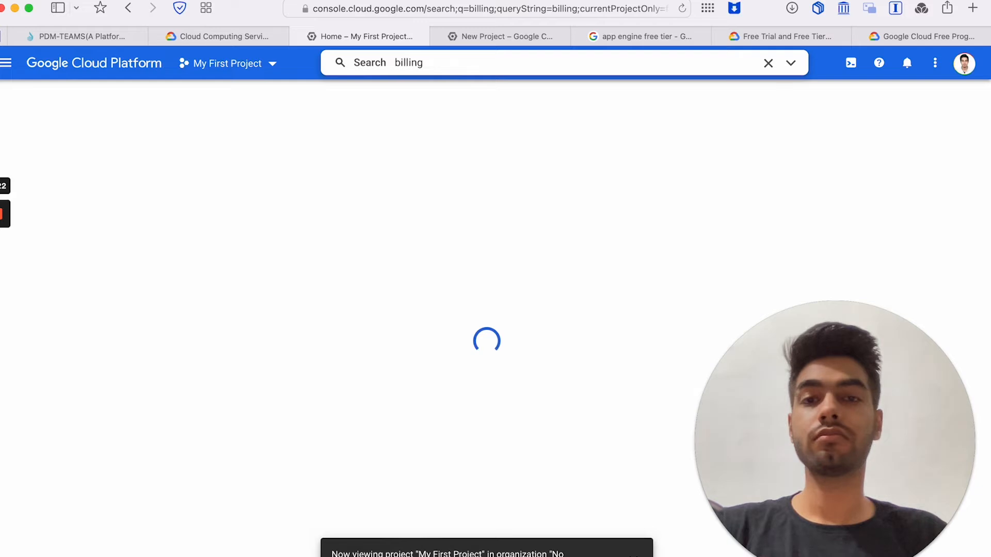
click(227, 189)
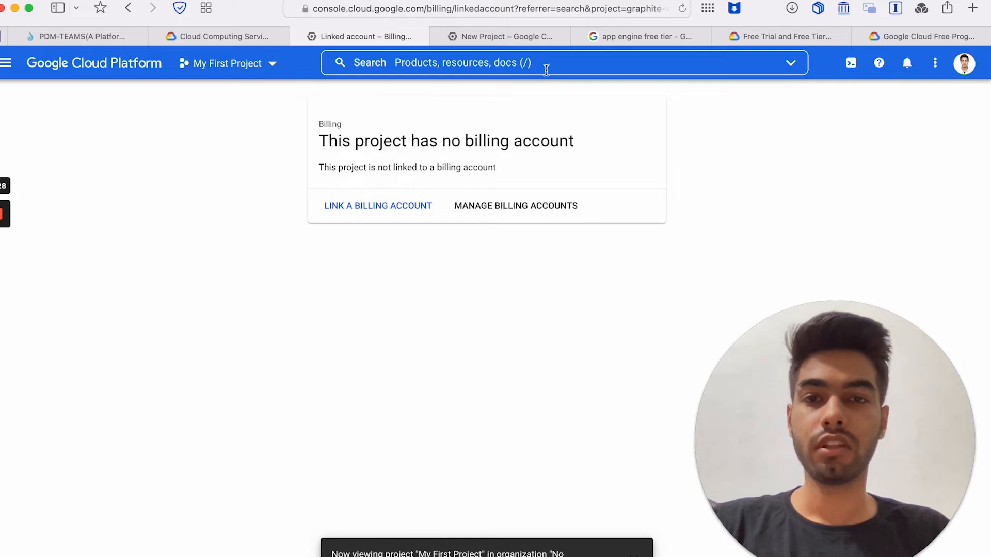
Link the project to the billing account named My Billing Account
click(404, 211)
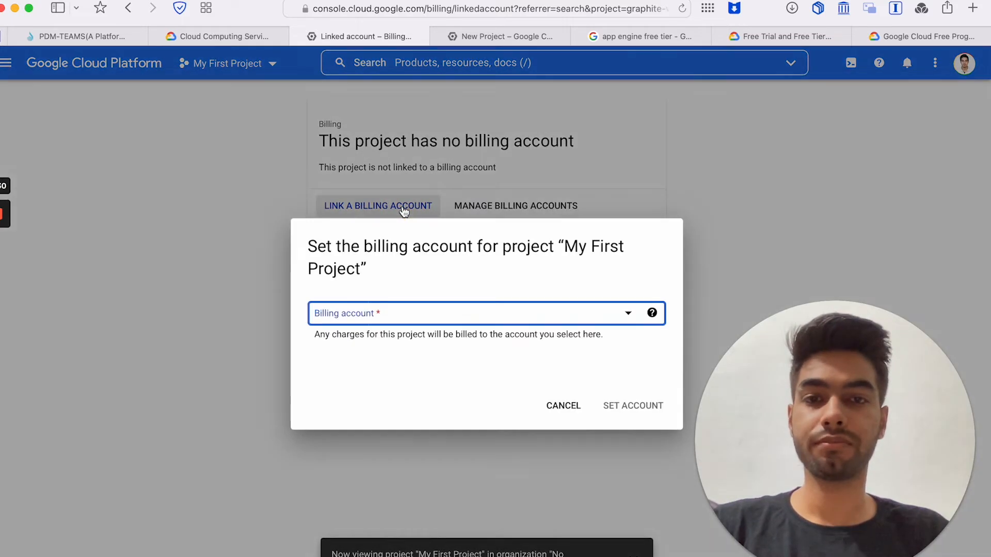
click(416, 316)
click(430, 393)
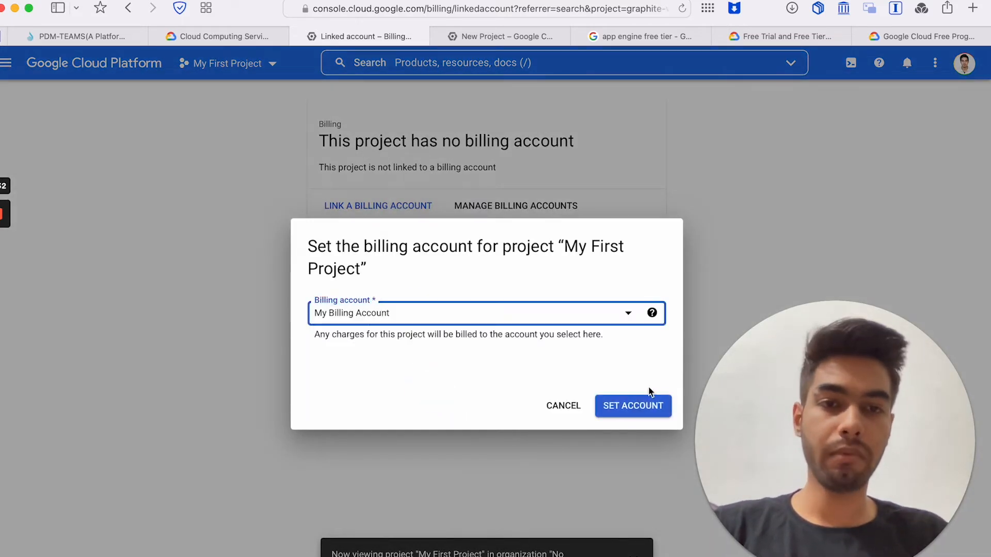
click(648, 405)
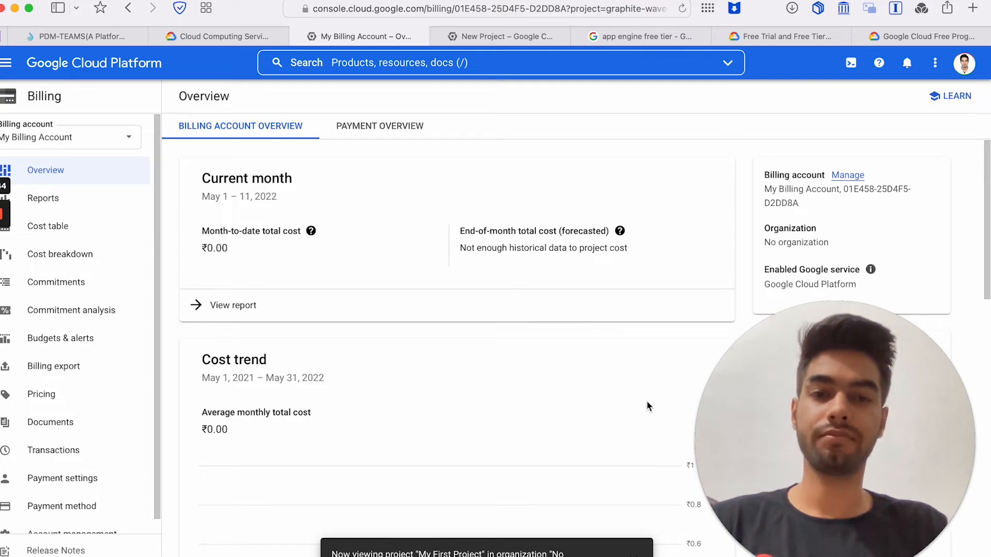
Switch to the terminal at the virtual-conferencing-app-for-college folder, hide the browser window and clear the terminal output
key(ctrl+Up)
click(231, 287)
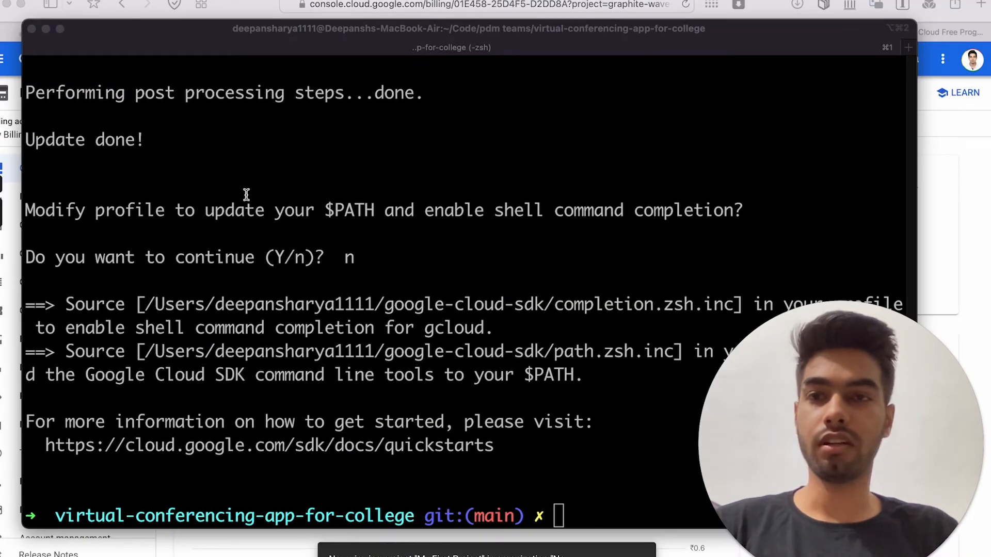
click(6, 4)
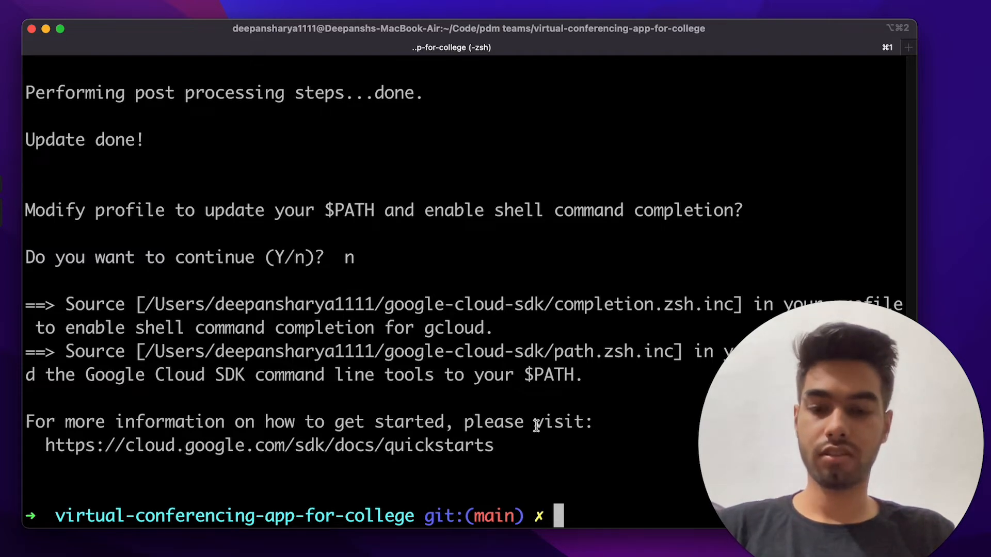
text(clear)
key(Return)
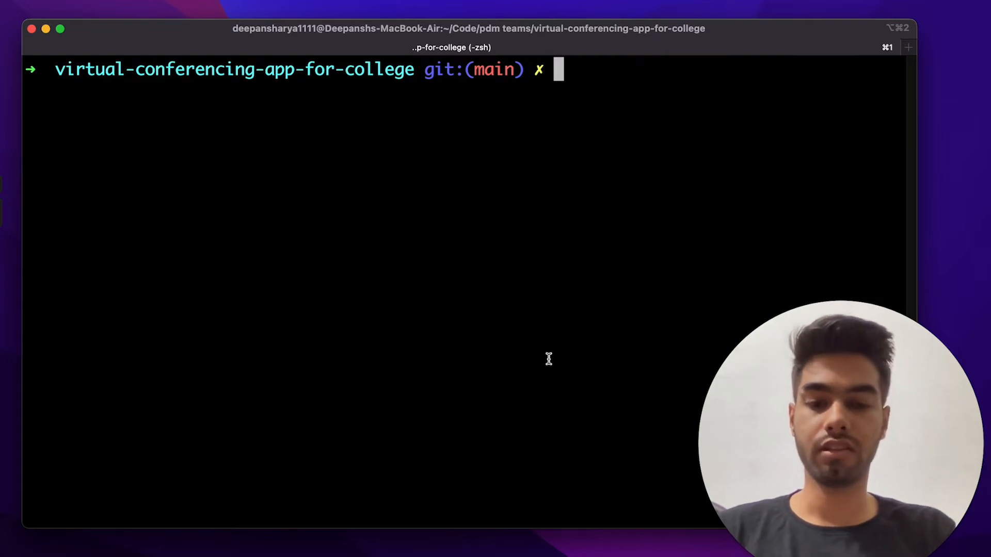
Run gcloud without arguments, look through the available command groups and quit the listing
text(gcloud)
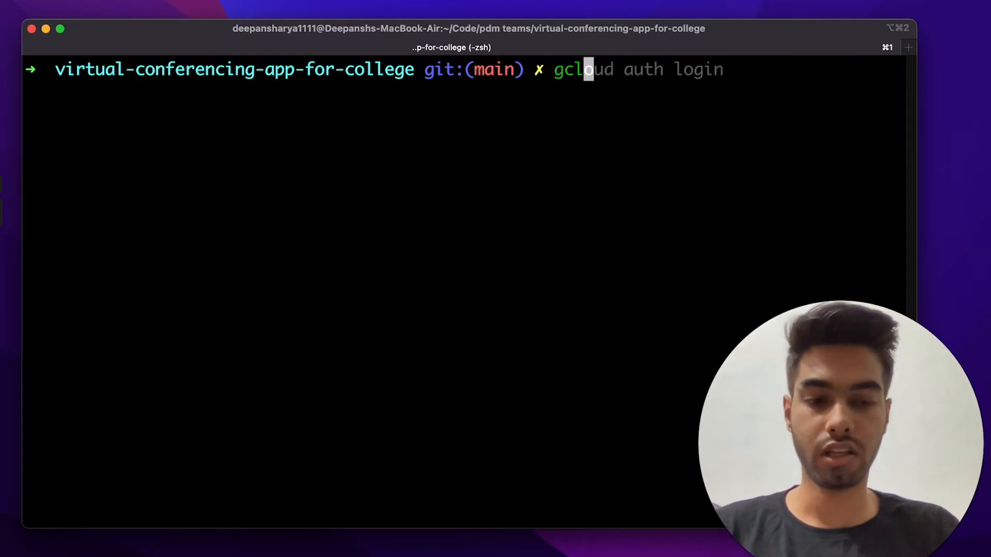
key(Return)
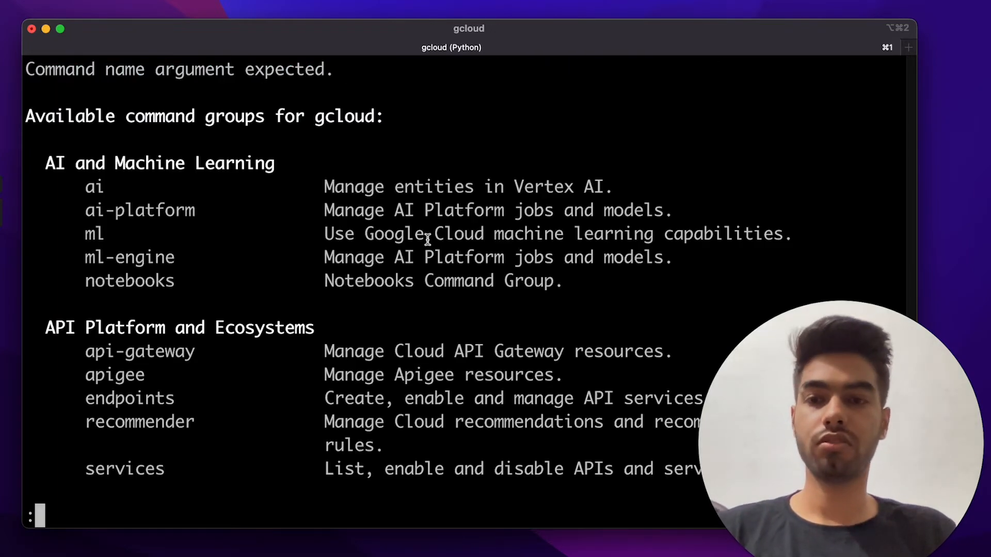
scroll(427, 239, down, 10)
key(q)
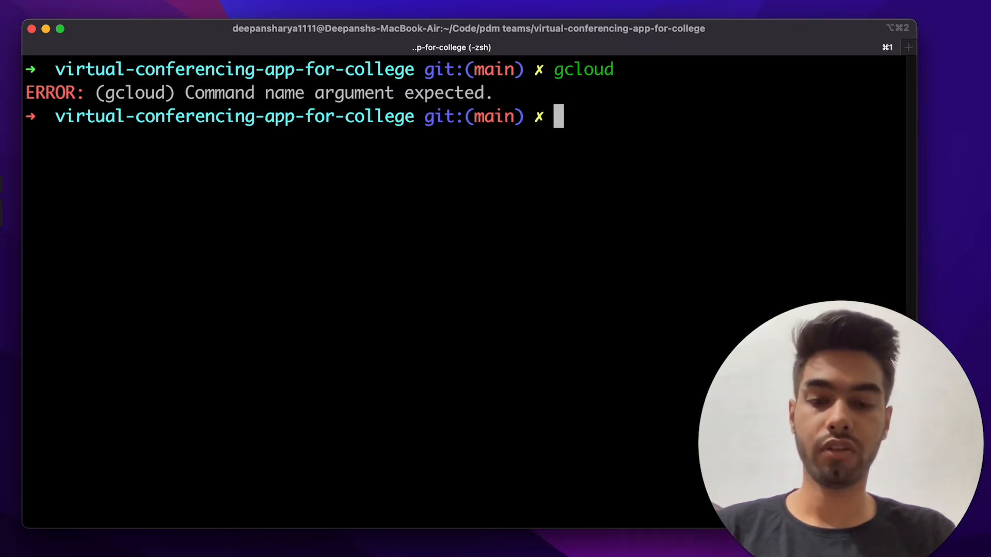
Authenticate the CLI with gcloud auth login, choose the first Google account, allow Google Cloud SDK access and hide the browser
text(gcloud auth login)
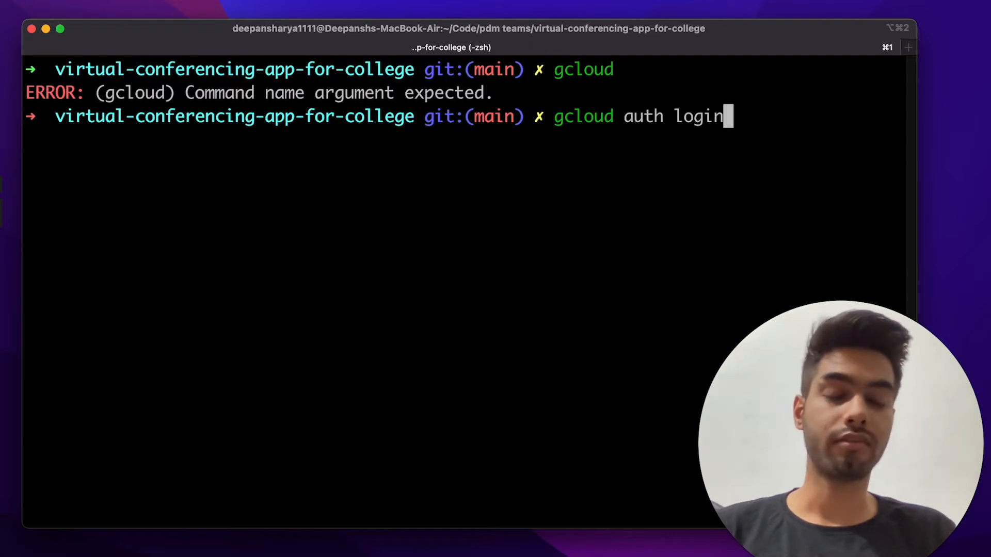
key(Return)
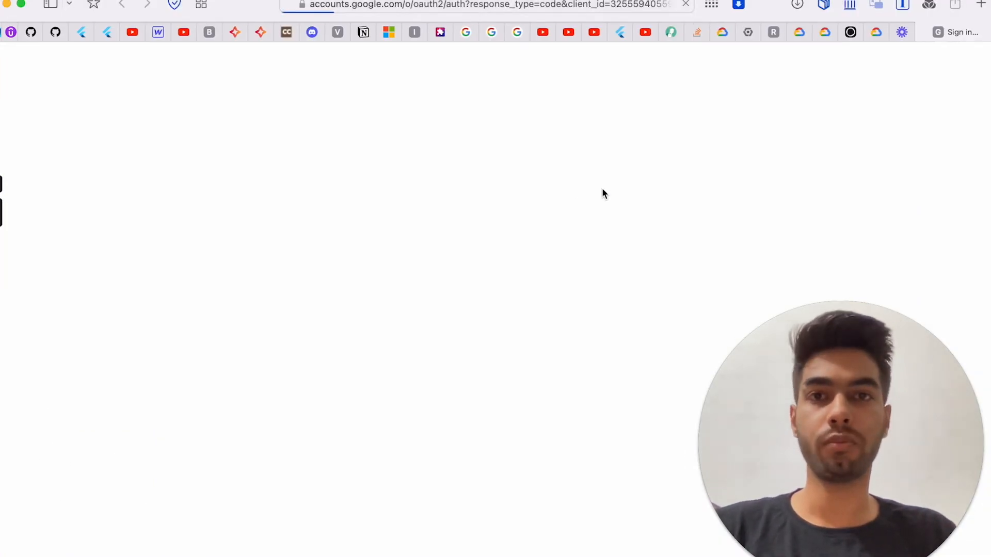
click(444, 290)
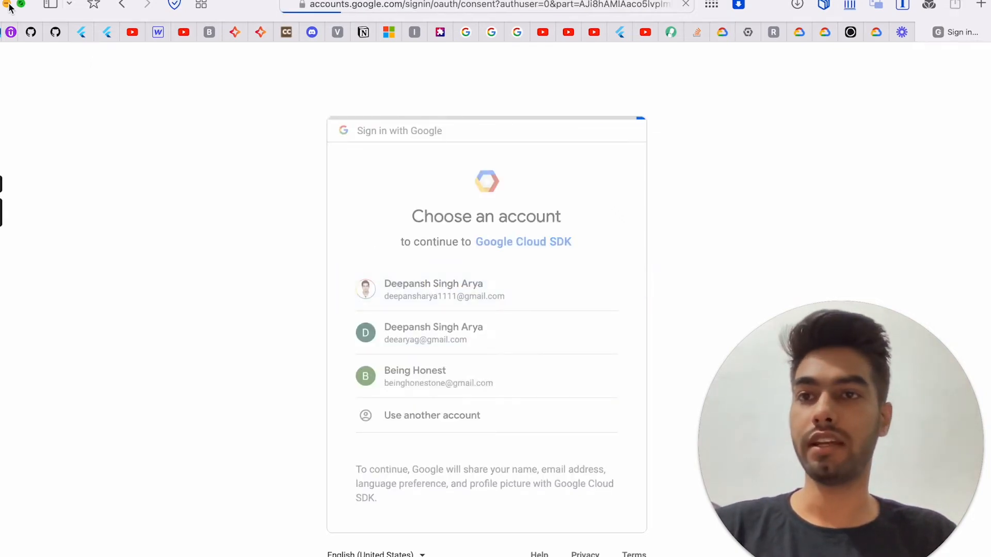
scroll(490, 279, down, 5)
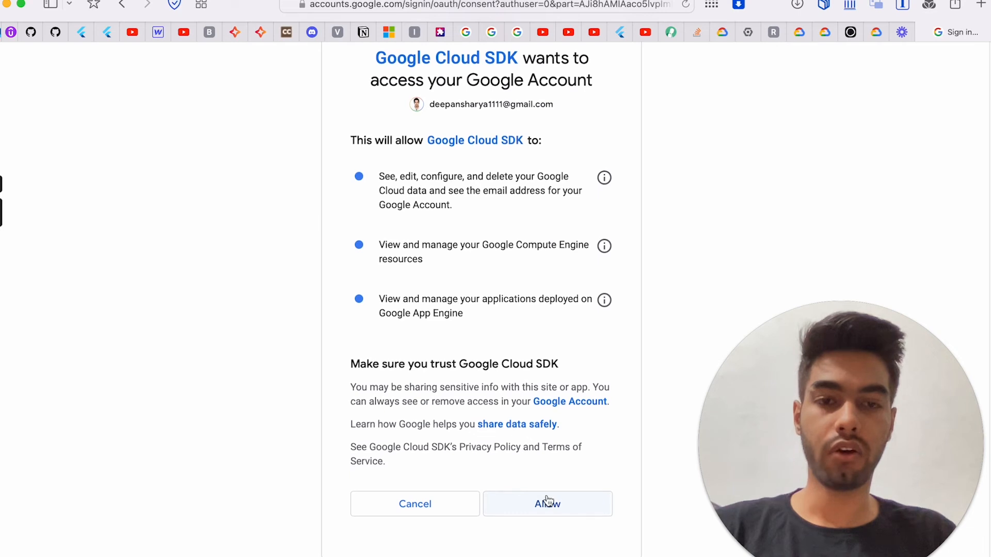
click(556, 504)
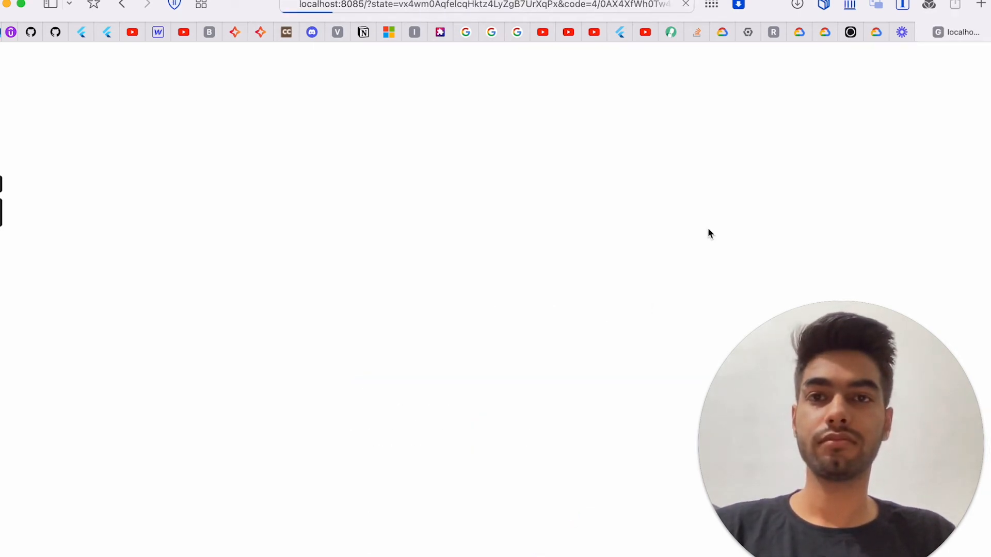
click(7, 4)
Prepare the gcloud app deploy command, check the selected project in the Google Cloud console in Safari and return to the terminal
text(app deploy)
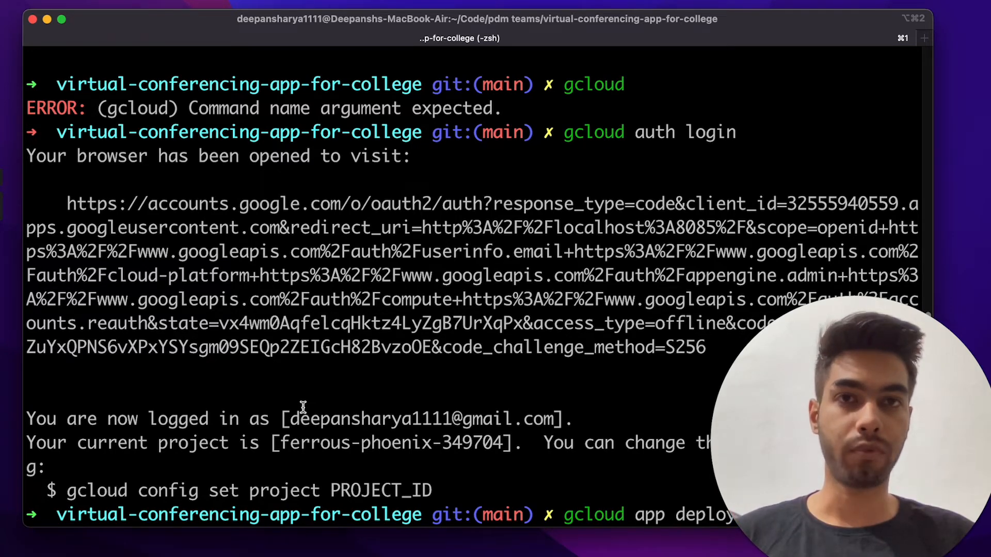
click(172, 548)
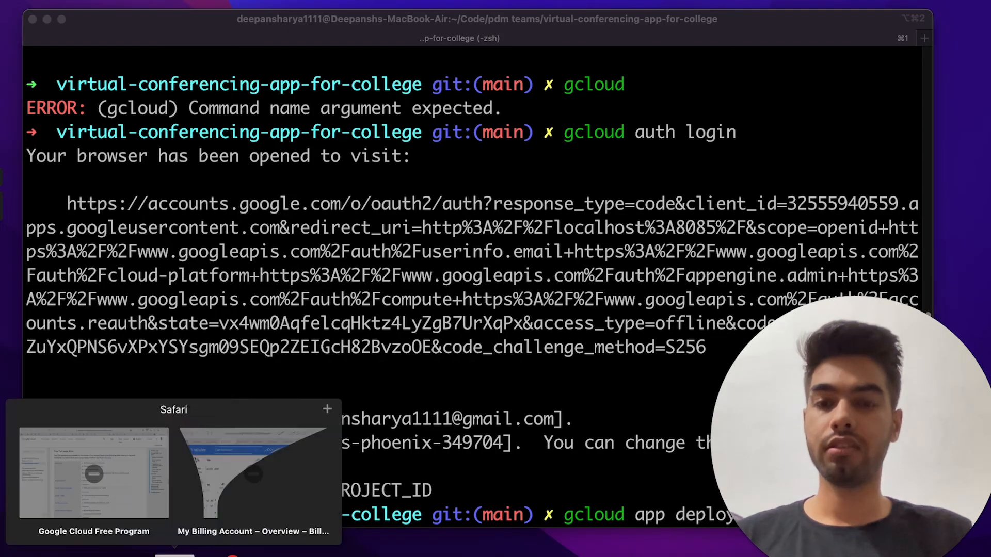
click(118, 48)
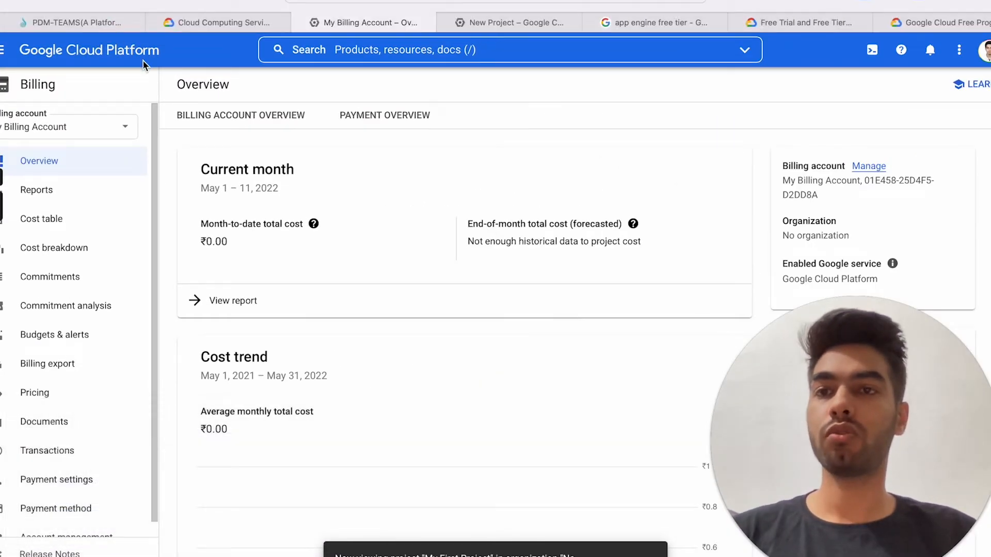
click(222, 61)
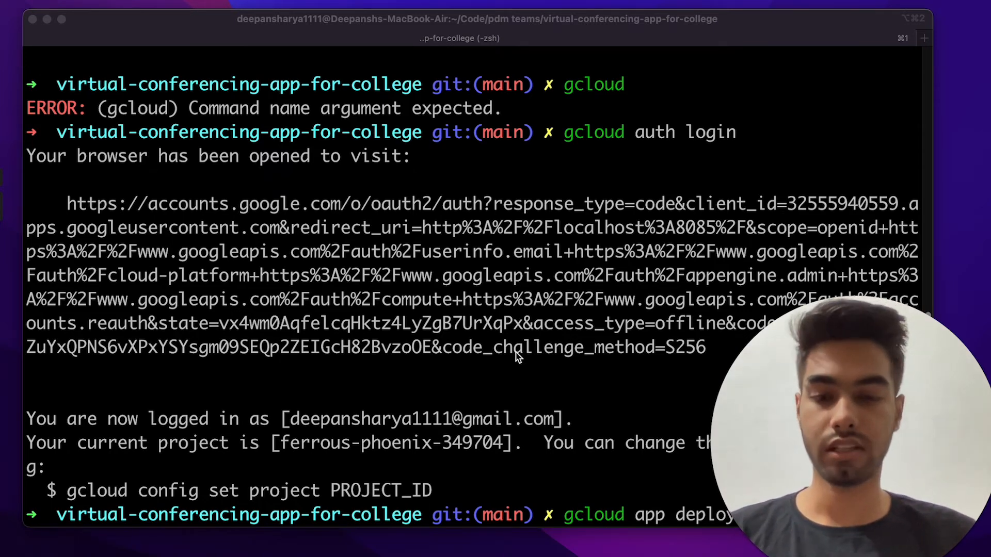
click(500, 422)
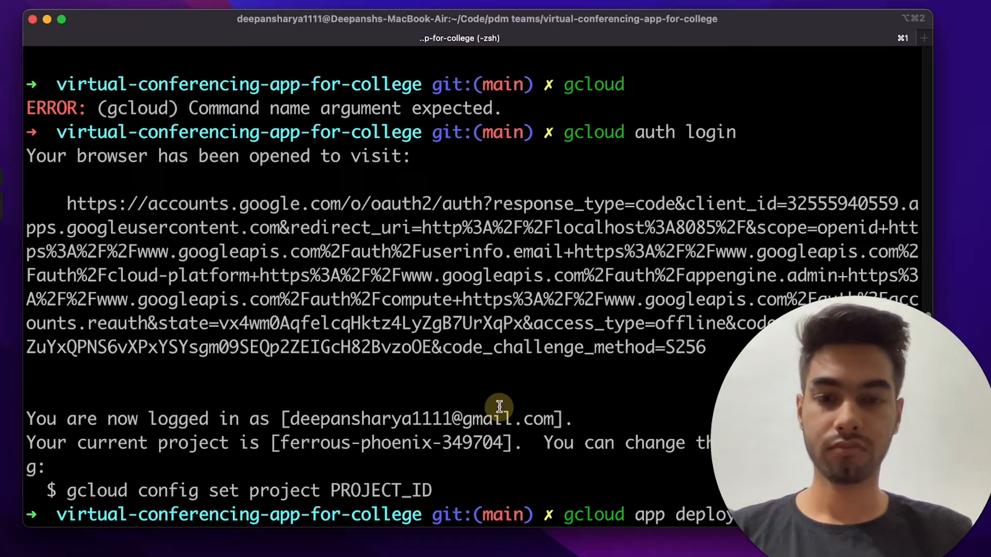
Clear the terminal output and run gcloud init
text(cl)
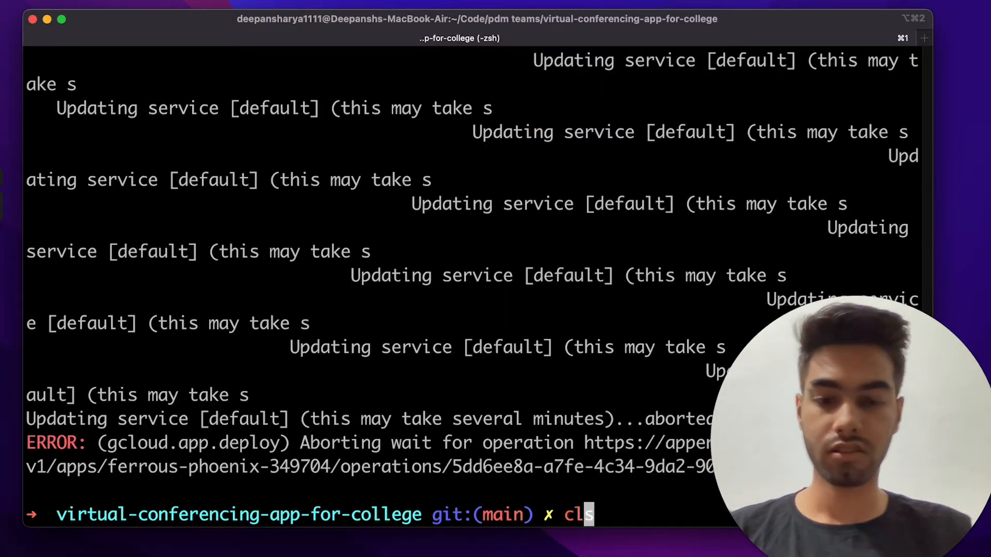
text(s)
key(Return)
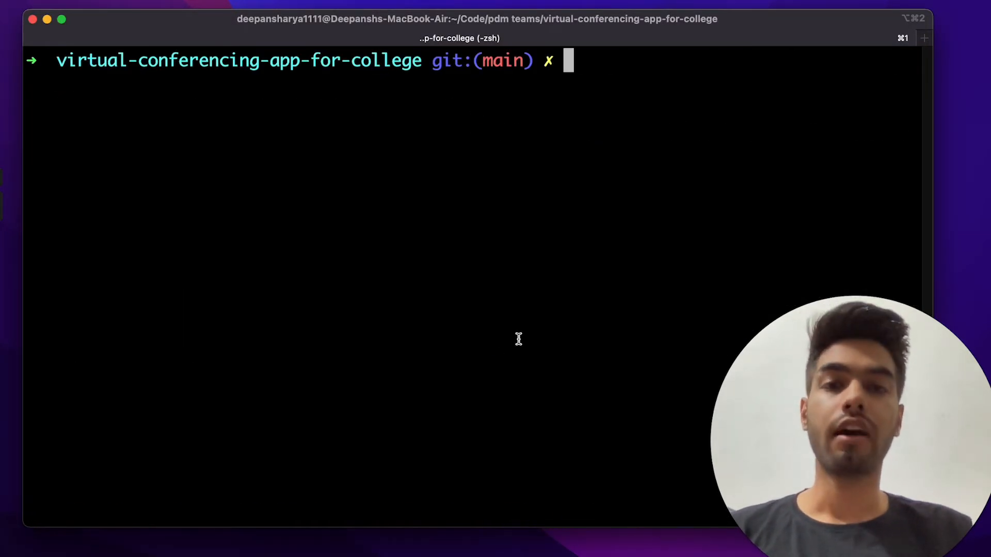
text(g)
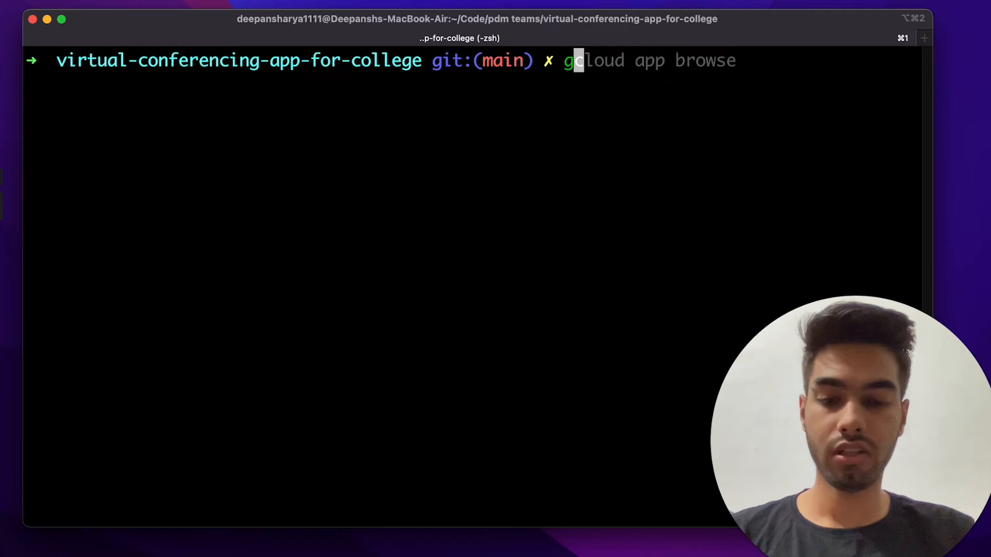
text(clou init)
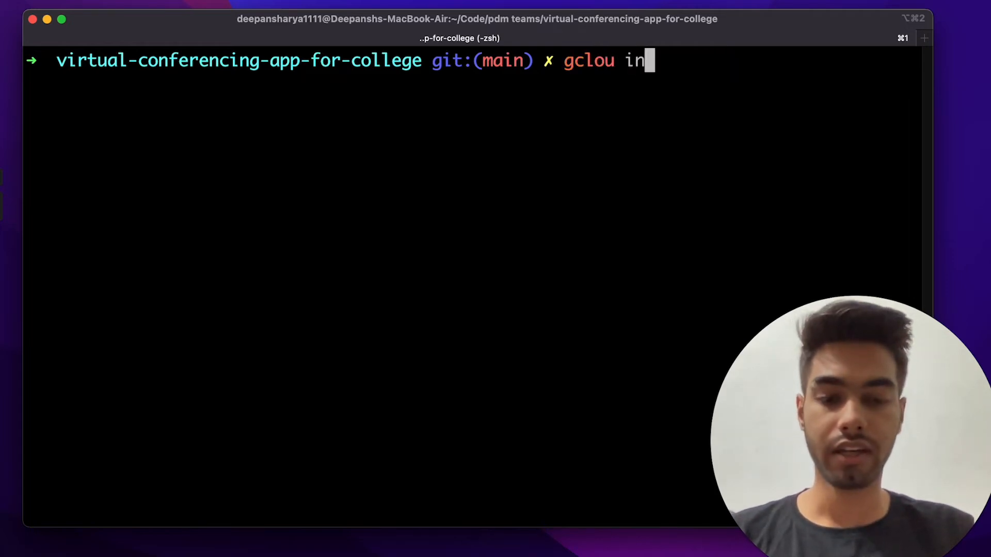
key(Left)
key(Left)
key(Left)
key(Left)
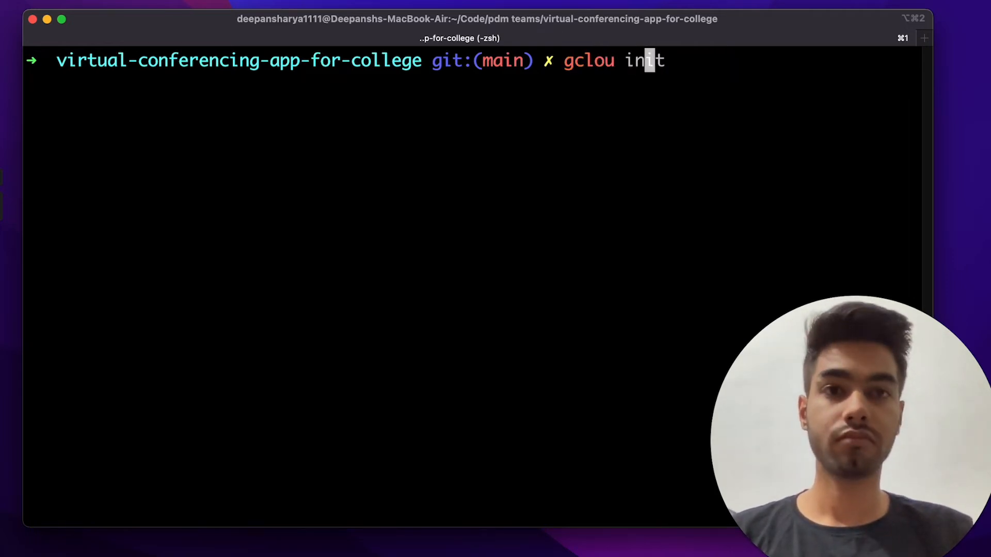
text(d)
key(Return)
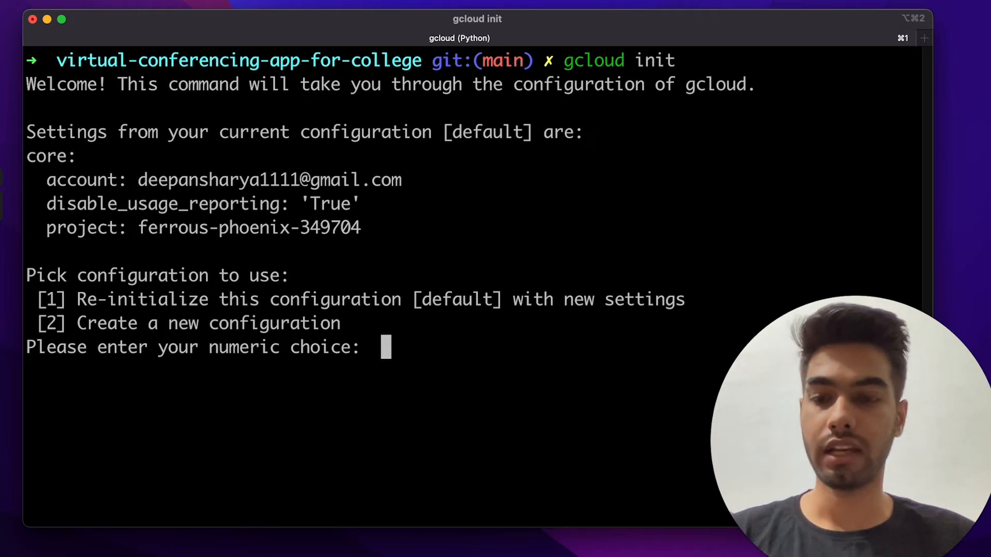
Re-initialize the default configuration with the listed Google account and the cloud project graphite-wave-349704
text(1)
key(Return)
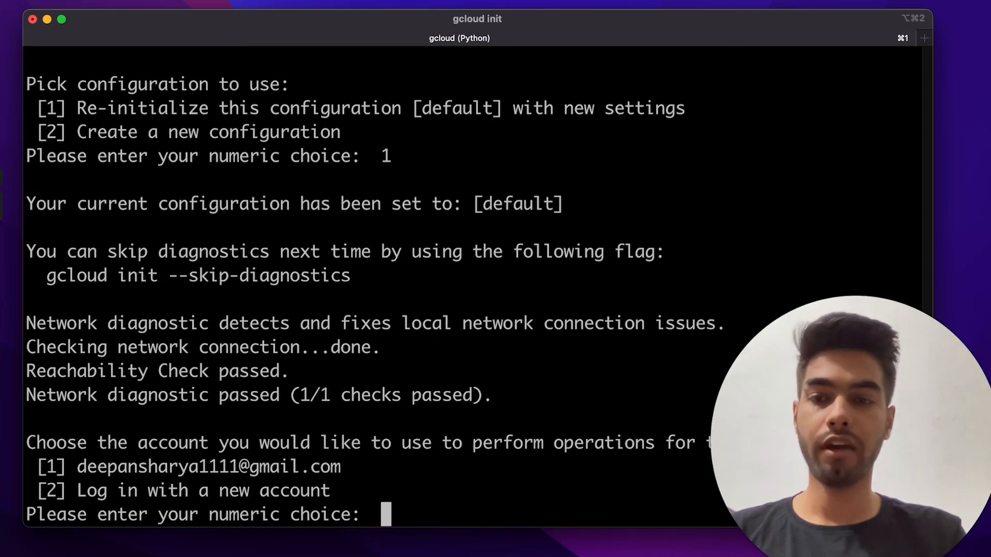
text(1)
key(Return)
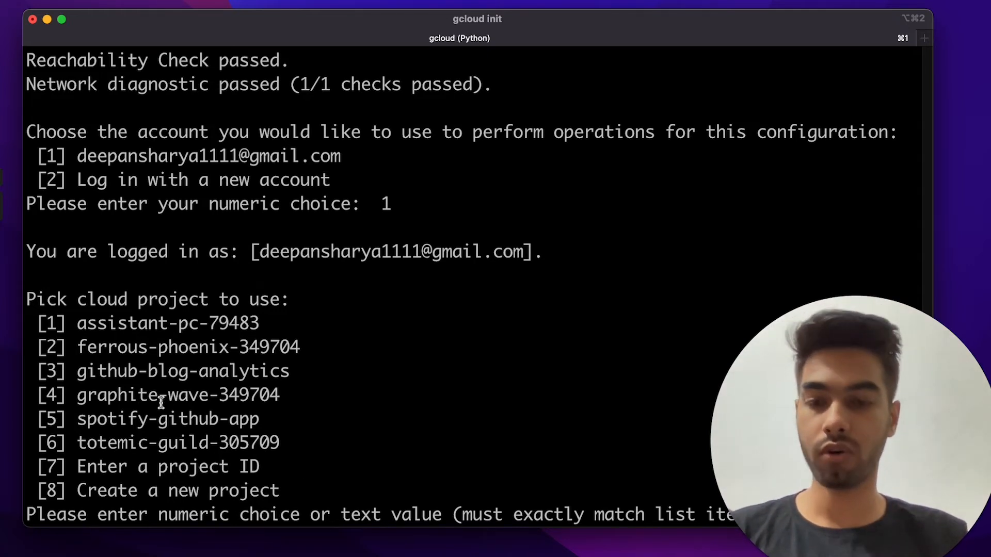
text(4)
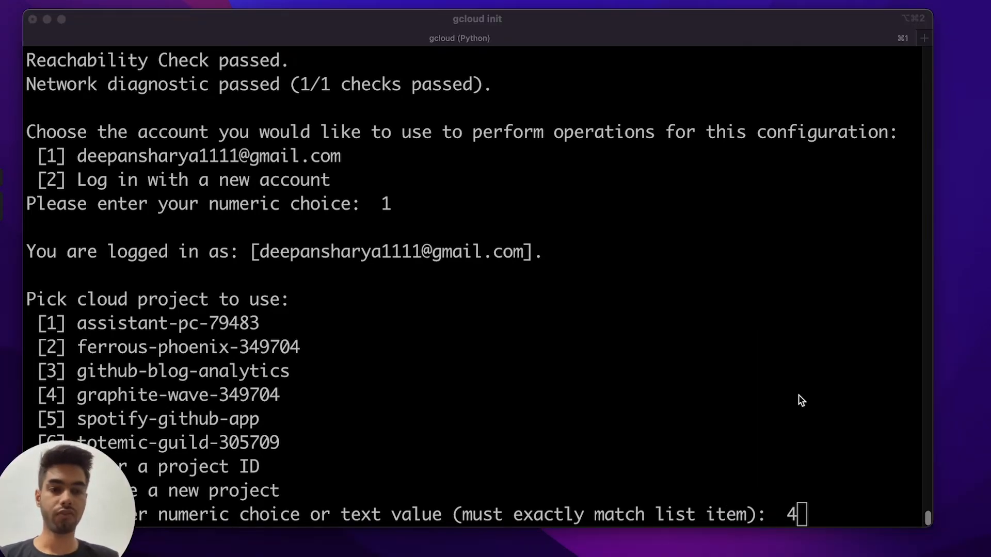
key(Return)
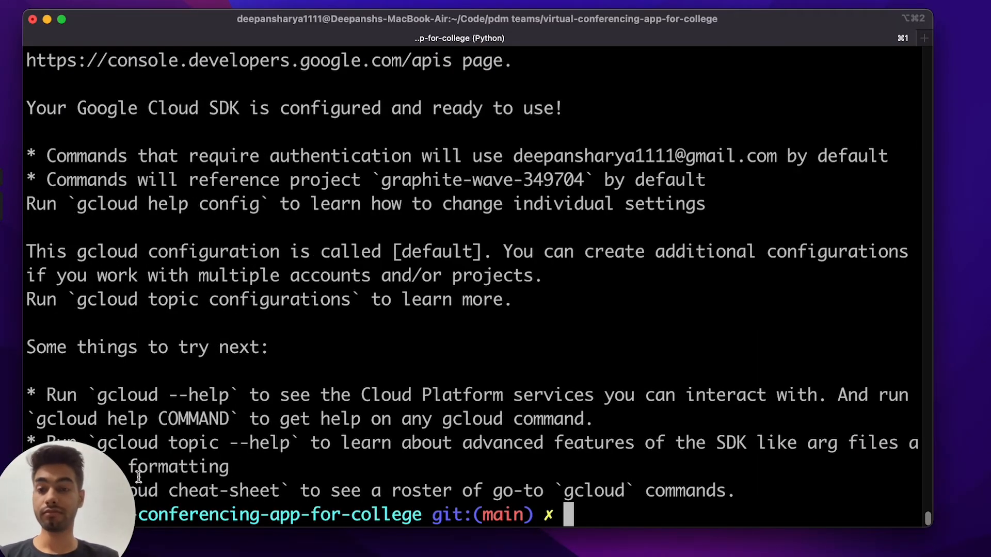
Deploy the app with gcloud app deploy, choosing the us-central region and confirming the listed service details
drag(85, 510, 941, 75)
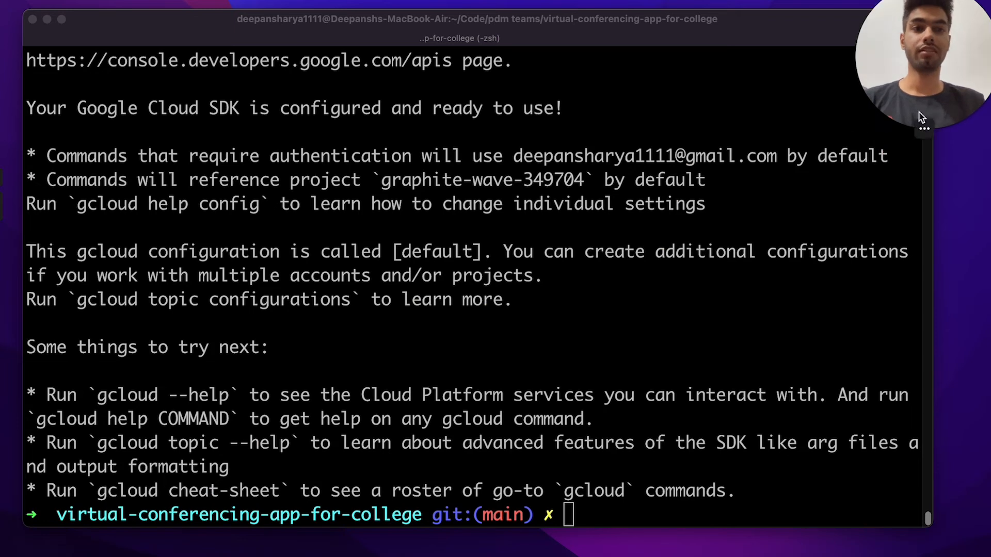
click(769, 388)
text(gcloud)
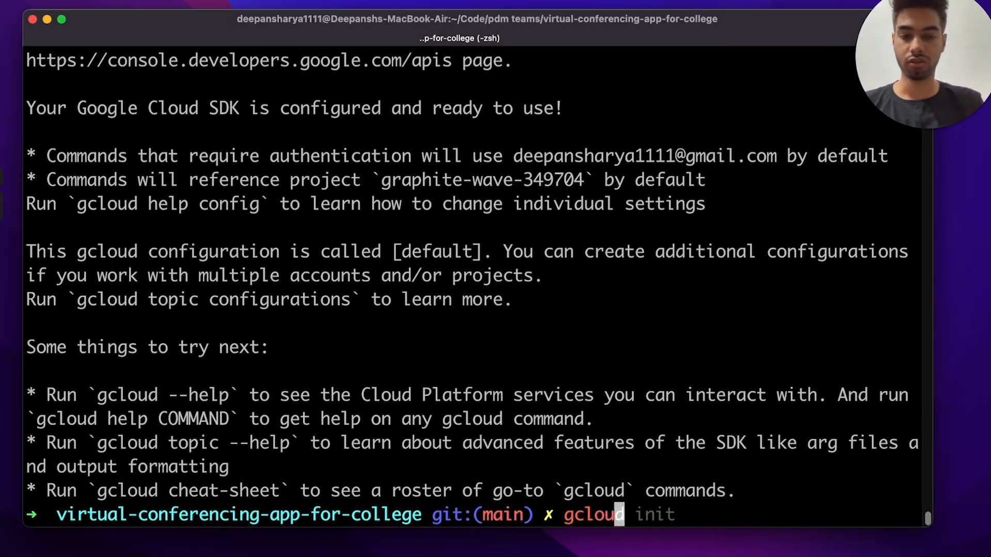
text( a)
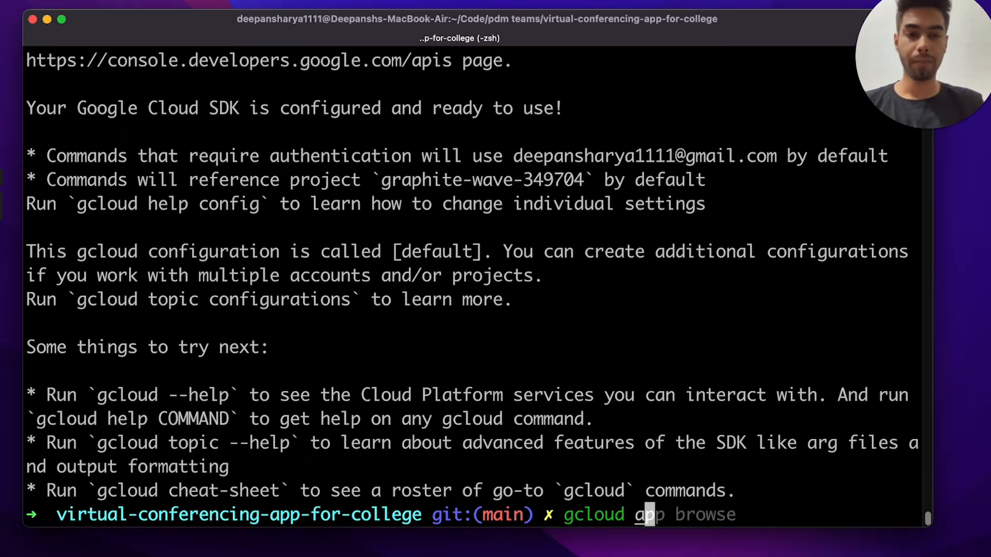
text(pp deploy)
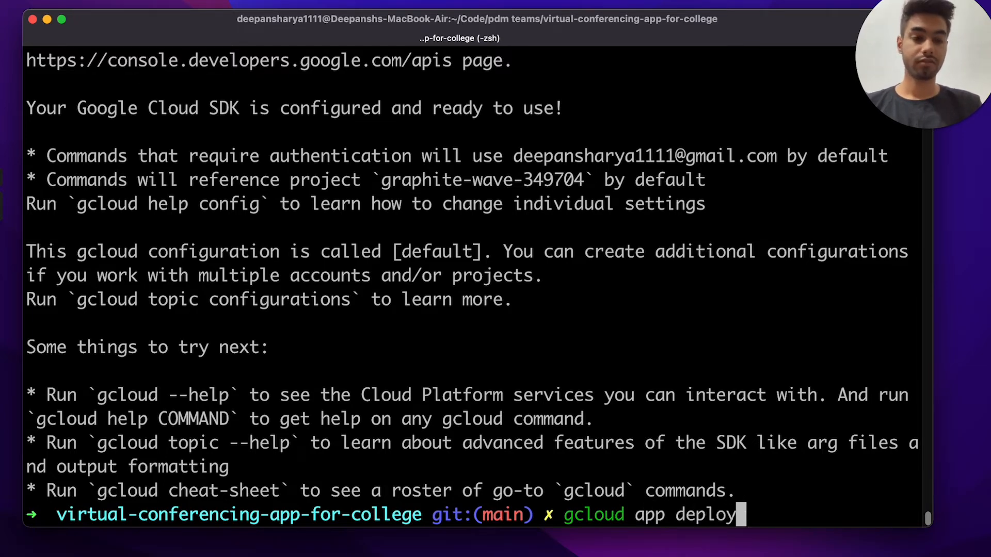
key(Return)
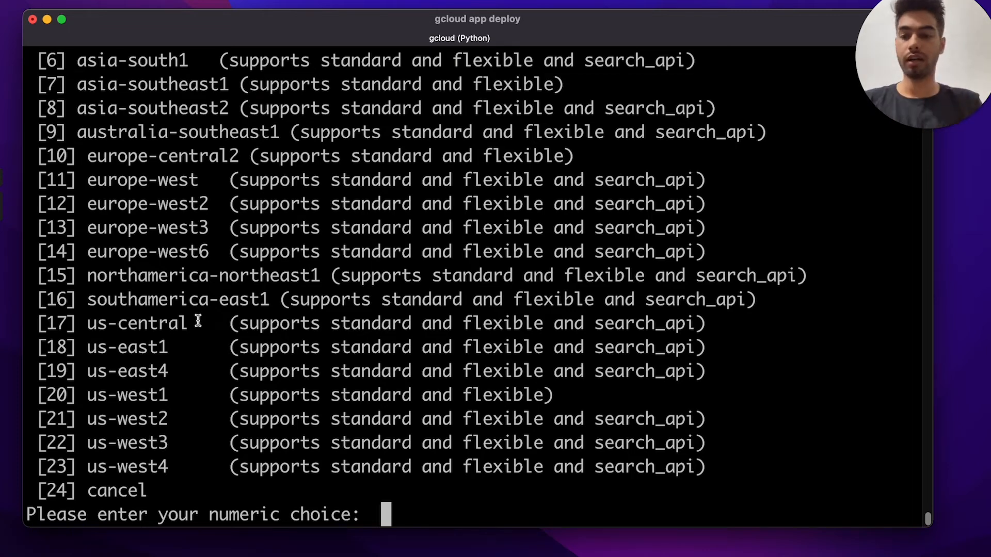
text(17)
key(Return)
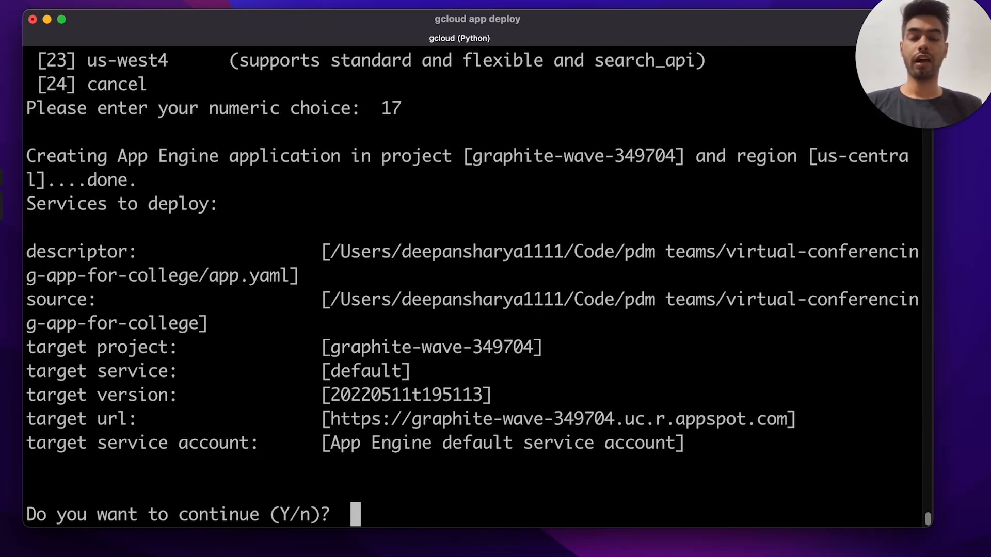
text(y)
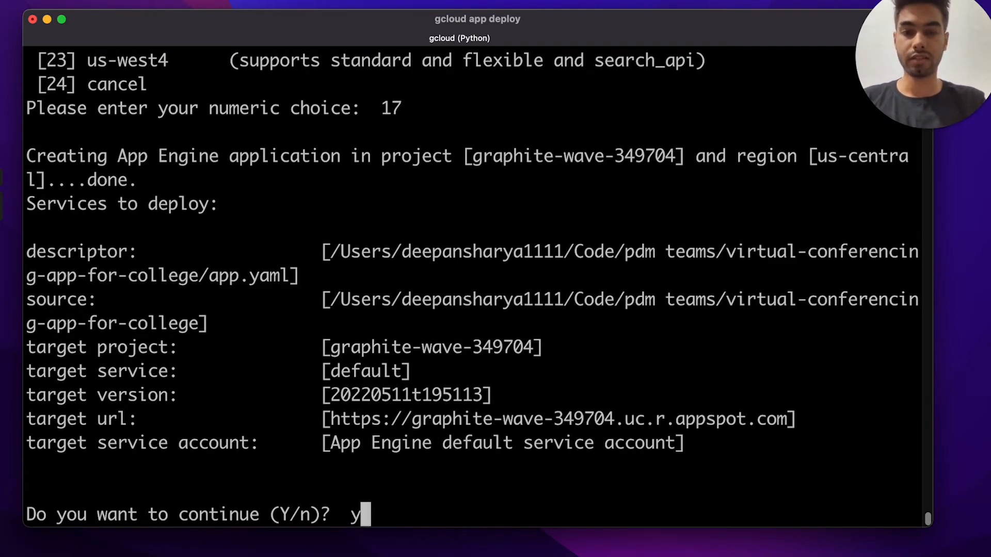
key(Return)
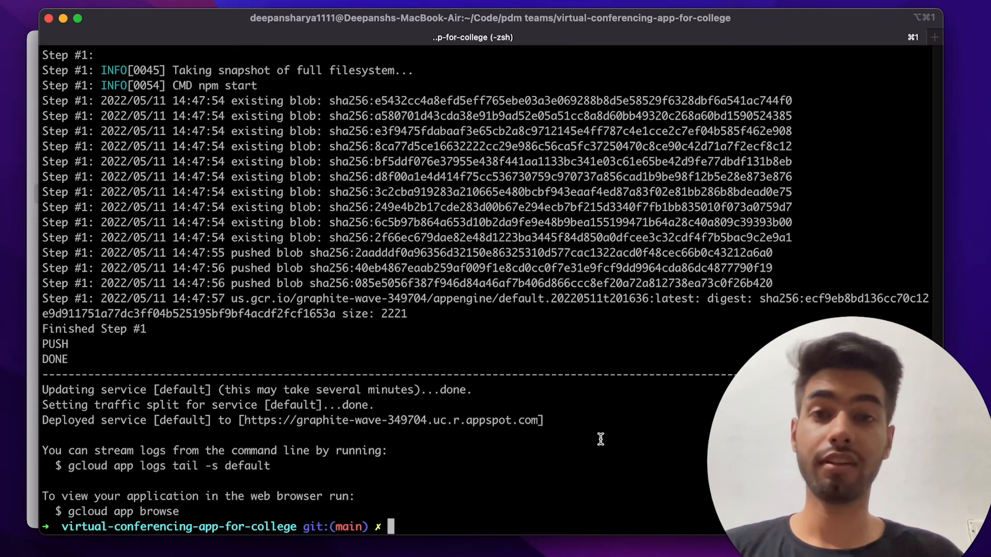
Highlight the deployed service's URL in the terminal output and open the app in the browser with gcloud app browse
drag(242, 420, 540, 423)
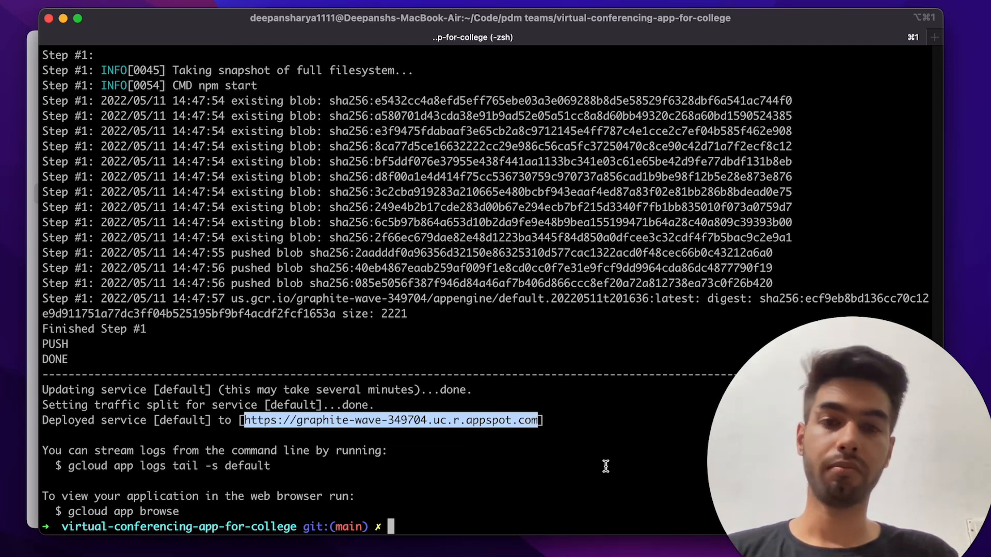
click(568, 480)
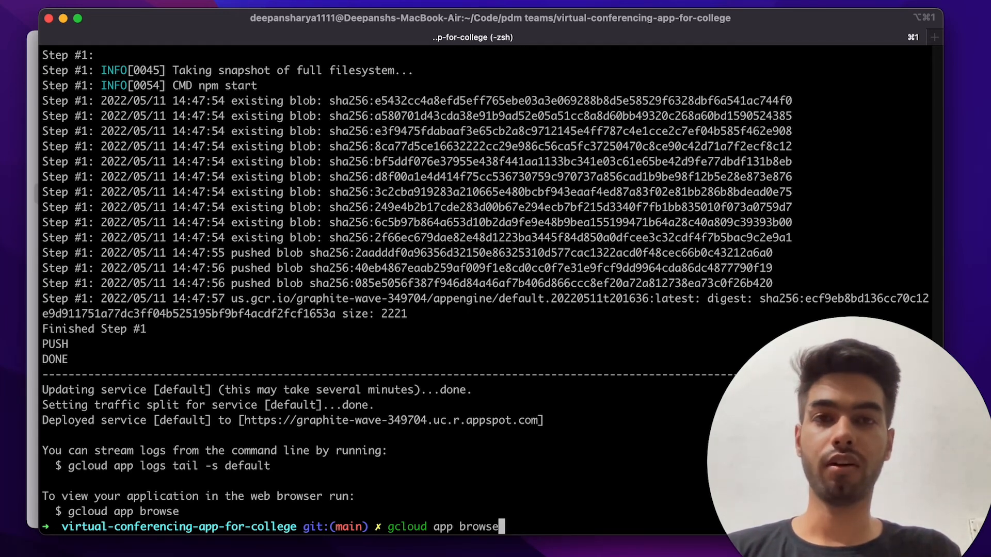
key(Return)
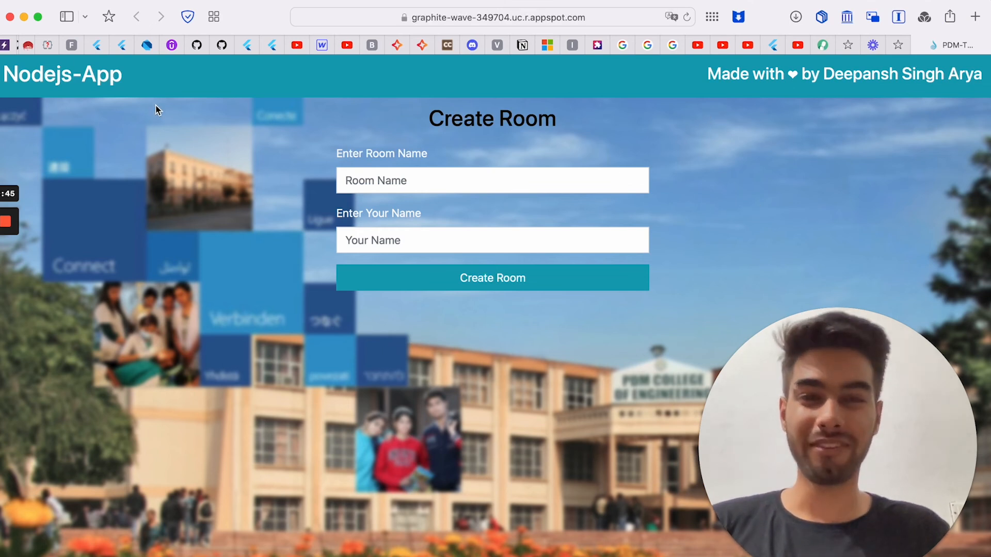
Examine the full appspot.com address of the deployed app in the browser
click(441, 22)
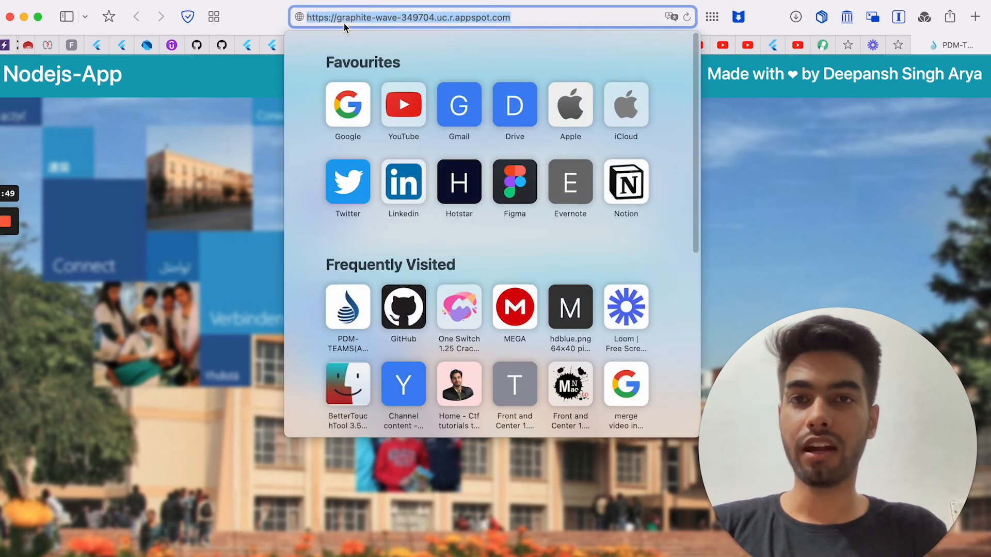
click(340, 22)
drag(339, 20, 522, 20)
click(476, 18)
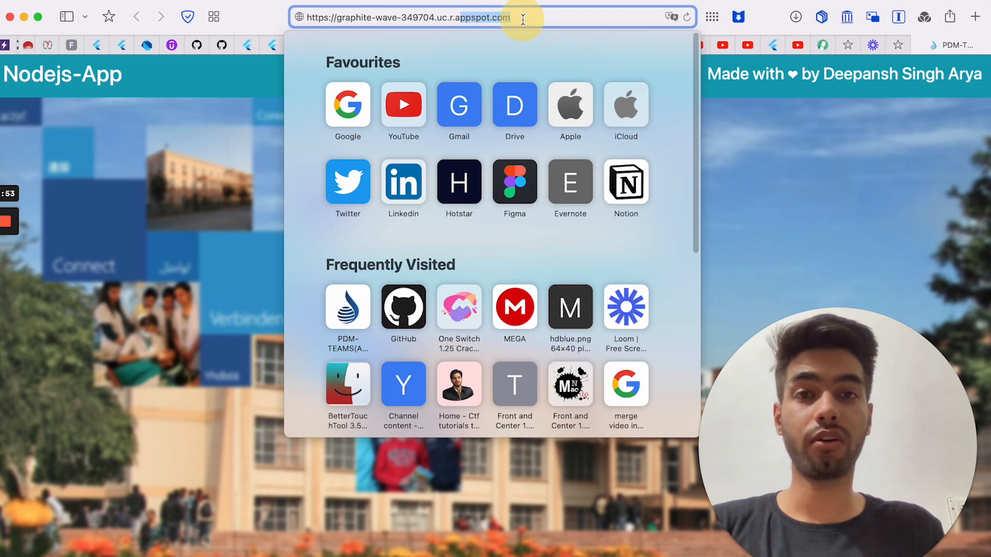
click(531, 20)
click(797, 153)
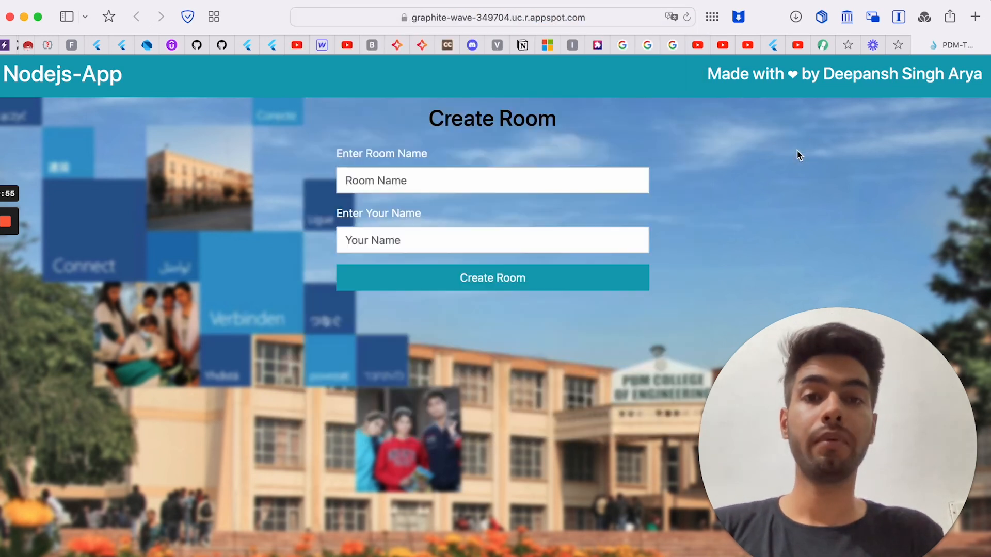